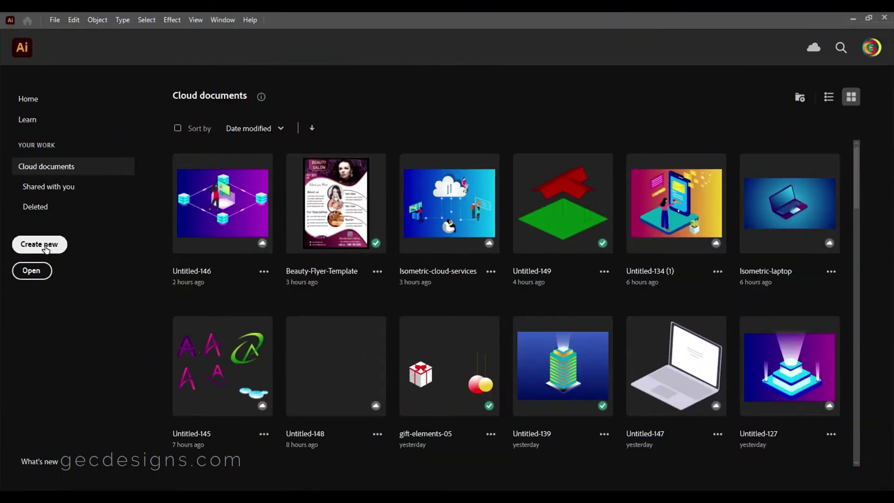
Create a 1980 × 1080 px document, draw an artboard-sized rectangle and hide it in Layers.
{"action": "left_click", "coordinate": [47, 250]}
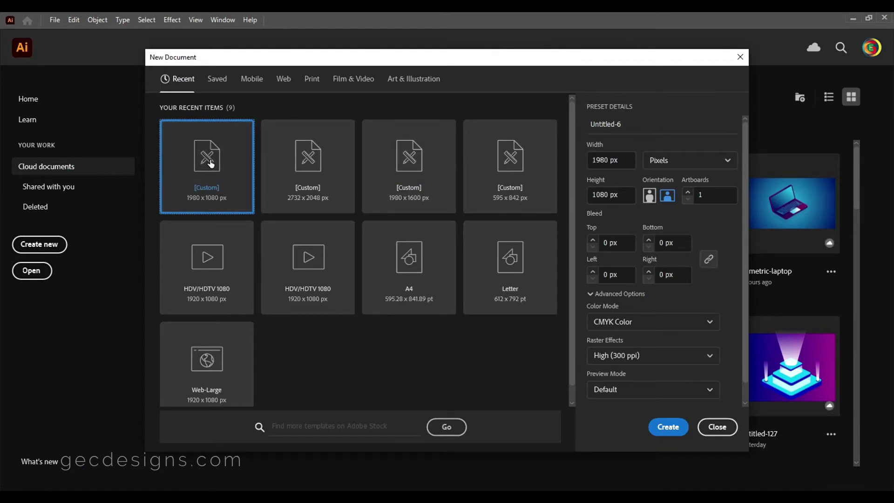
{"action": "left_click", "coordinate": [684, 427]}
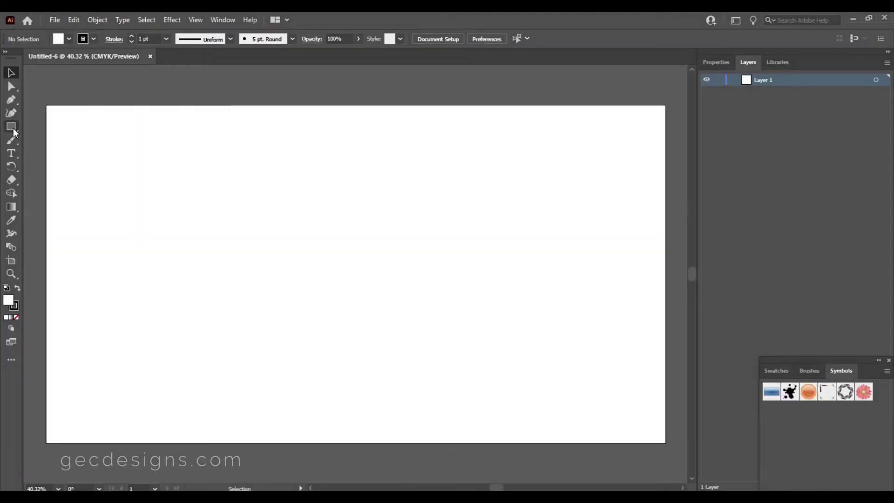
{"action": "left_click", "coordinate": [12, 128]}
{"action": "mouse_move", "coordinate": [45, 106]}
{"action": "left_mouse_down"}
{"action": "mouse_move", "coordinate": [665, 422]}
{"action": "mouse_move", "coordinate": [666, 442]}
{"action": "left_mouse_up"}
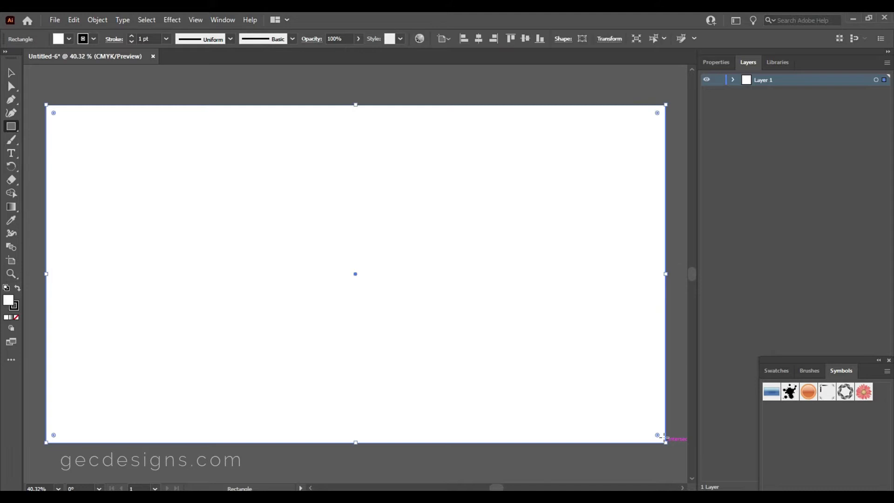
{"action": "left_click", "coordinate": [733, 80]}
{"action": "left_click", "coordinate": [707, 93]}
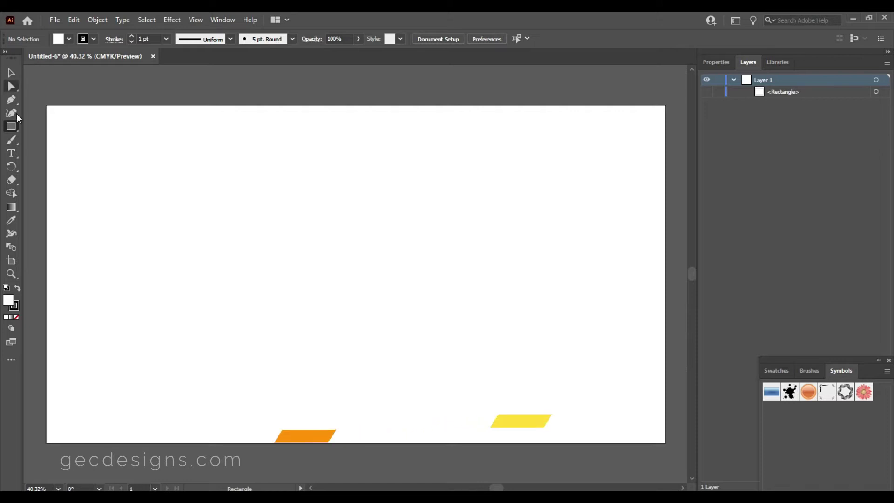
Draw a square, round its corners to about 90 px, rotate it 45° and move it left.
{"action": "left_click", "coordinate": [6, 126]}
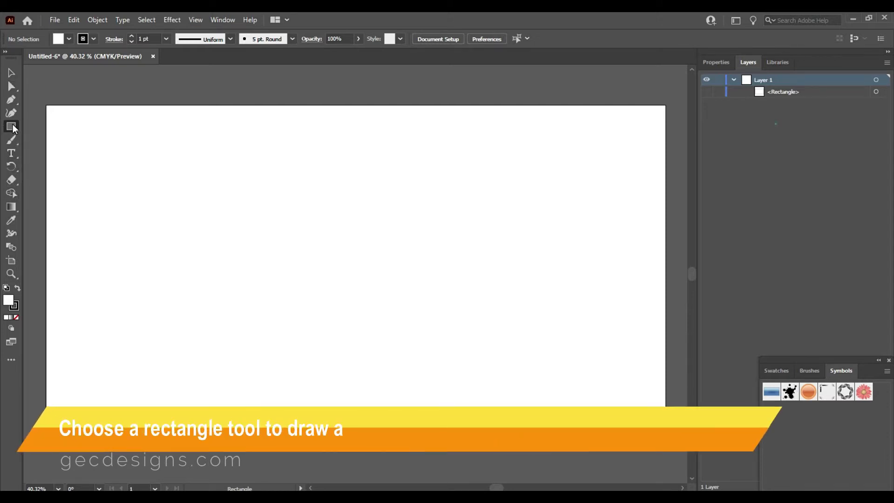
{"action": "left_click_drag", "start_coordinate": [142, 226], "coordinate": [292, 358]}
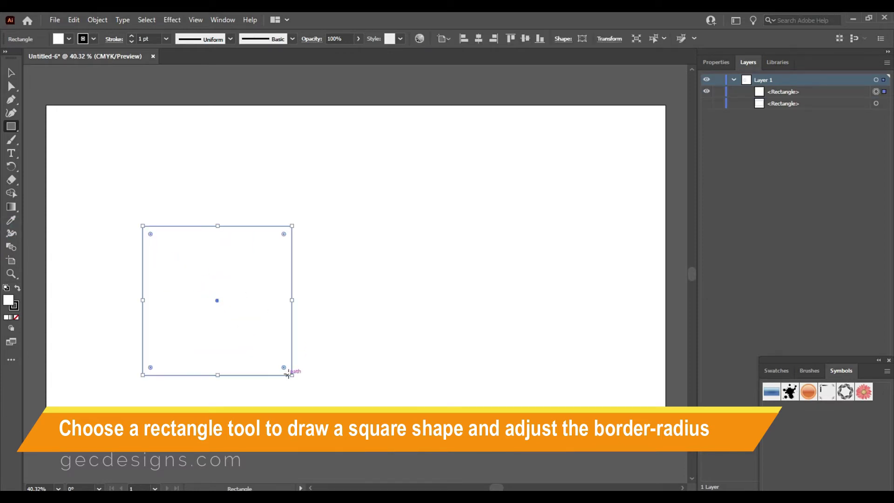
{"action": "key", "text": "v"}
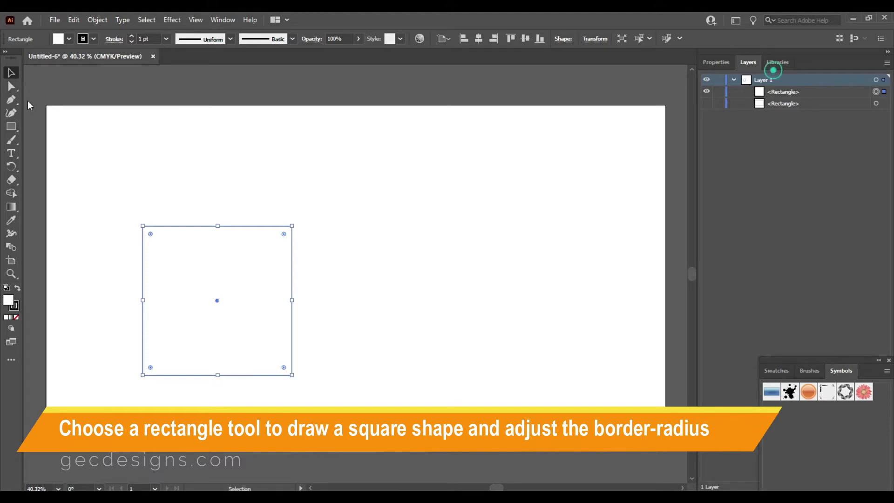
{"action": "left_click_drag", "start_coordinate": [285, 370], "coordinate": [270, 353]}
{"action": "left_click_drag", "start_coordinate": [297, 385], "coordinate": [345, 305]}
{"action": "mouse_move", "coordinate": [222, 321]}
{"action": "left_mouse_down"}
{"action": "mouse_move", "coordinate": [172, 306]}
{"action": "mouse_move", "coordinate": [201, 322]}
{"action": "mouse_move", "coordinate": [365, 309]}
{"action": "left_mouse_up"}
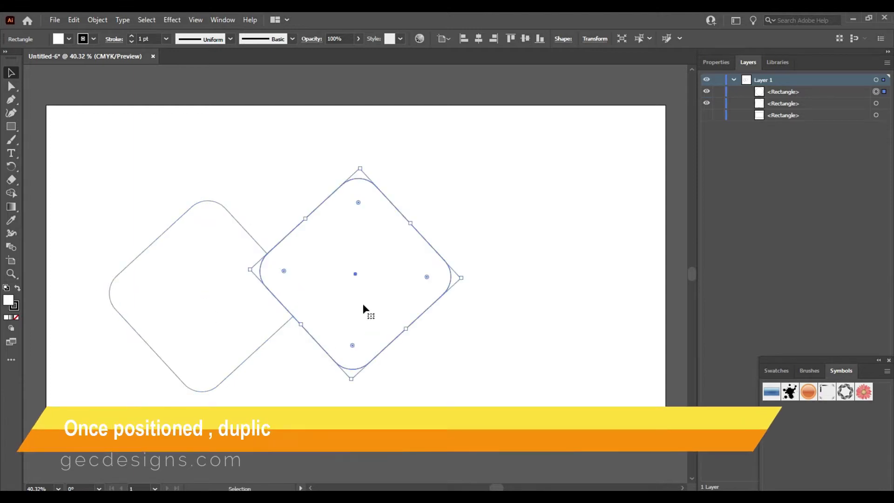
Duplicate the diamond three times, placing copies at the bottom edge, top-left and bottom-left corners.
{"action": "mouse_move", "coordinate": [331, 279]}
{"action": "left_mouse_down"}
{"action": "mouse_move", "coordinate": [326, 405]}
{"action": "mouse_move", "coordinate": [297, 427]}
{"action": "left_mouse_up"}
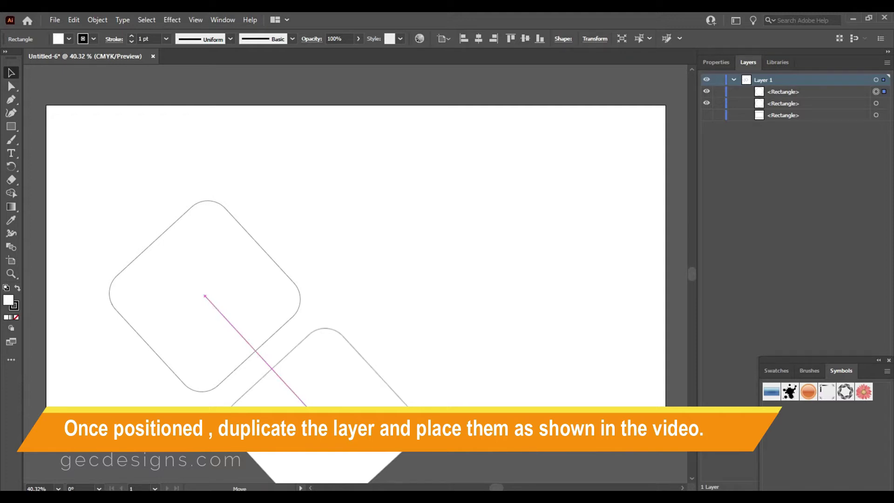
{"action": "left_click_drag", "start_coordinate": [303, 421], "coordinate": [303, 421]}
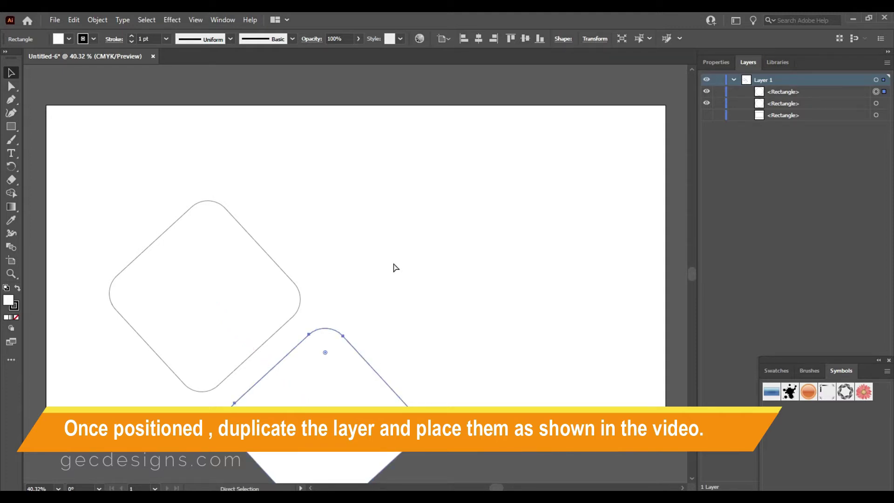
{"action": "key", "text": "ctrl+c"}
{"action": "key", "text": "ctrl+v"}
{"action": "left_click_drag", "start_coordinate": [373, 252], "coordinate": [102, 153]}
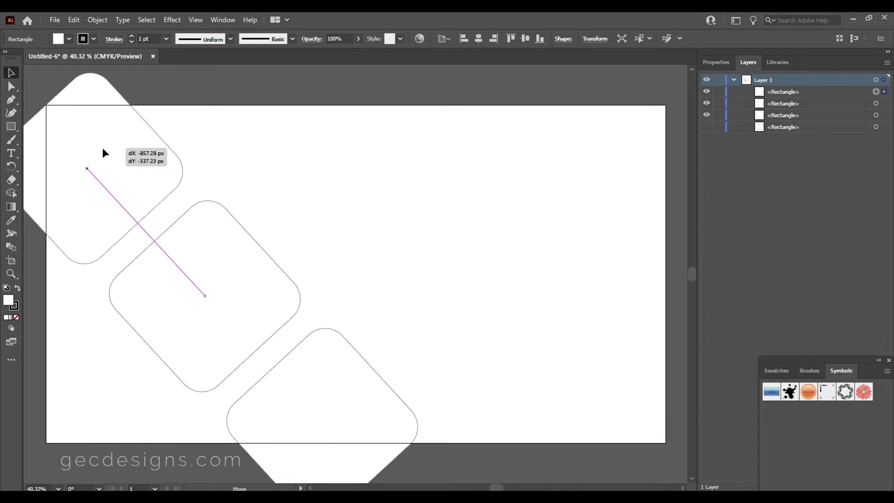
{"action": "left_click_drag", "start_coordinate": [102, 149], "coordinate": [103, 149]}
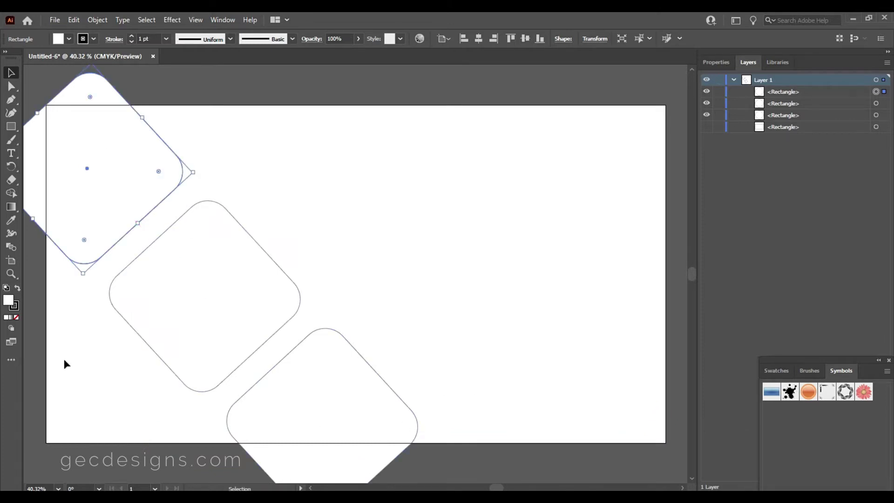
{"action": "key", "text": "ctrl+v"}
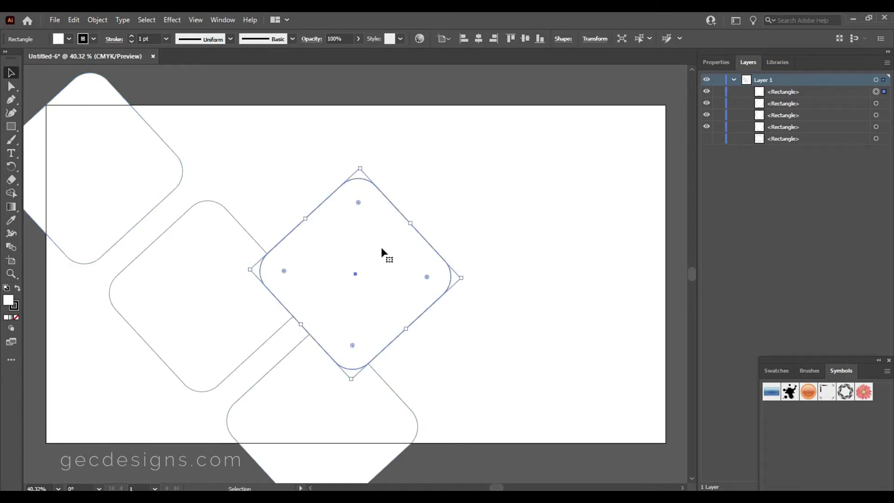
{"action": "left_click_drag", "start_coordinate": [381, 253], "coordinate": [99, 395]}
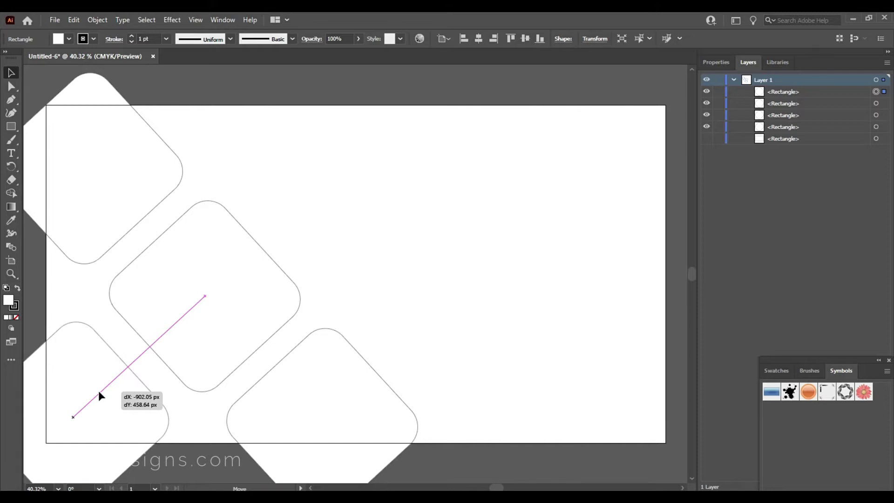
{"action": "left_click_drag", "start_coordinate": [98, 394], "coordinate": [102, 392]}
{"action": "left_click", "coordinate": [581, 211]}
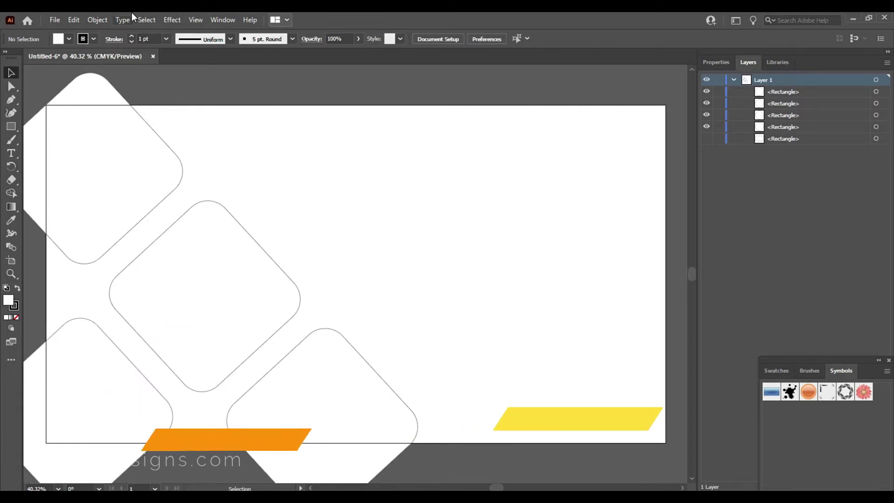
Place the youtube-icon-3249999_1920 image onto the artboard with File > Place.
{"action": "left_click", "coordinate": [54, 20]}
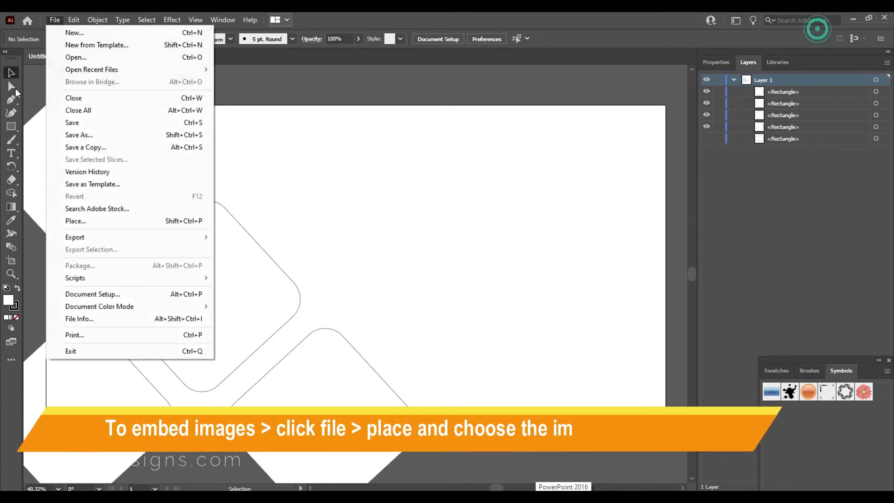
{"action": "left_click", "coordinate": [89, 222]}
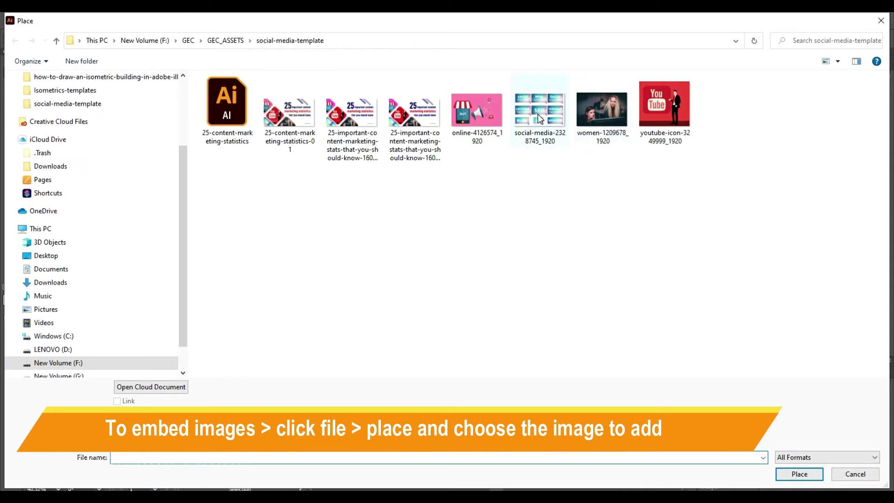
{"action": "double_click", "coordinate": [660, 112]}
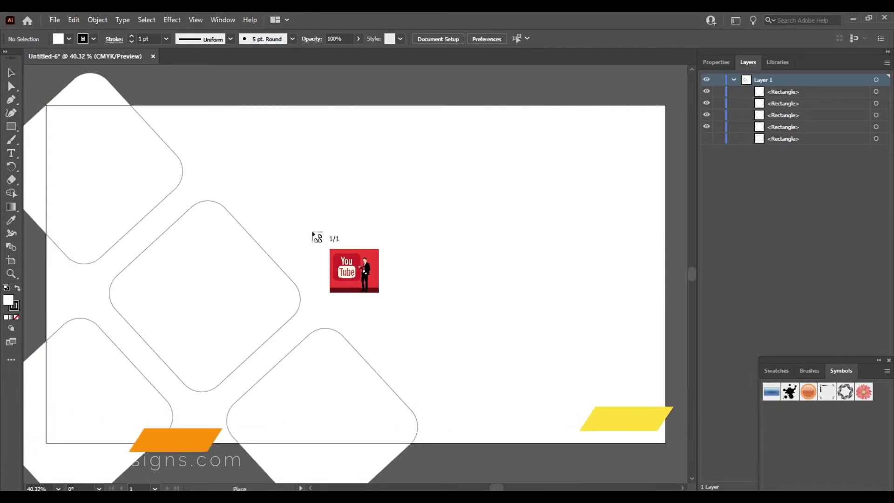
{"action": "left_click", "coordinate": [312, 232]}
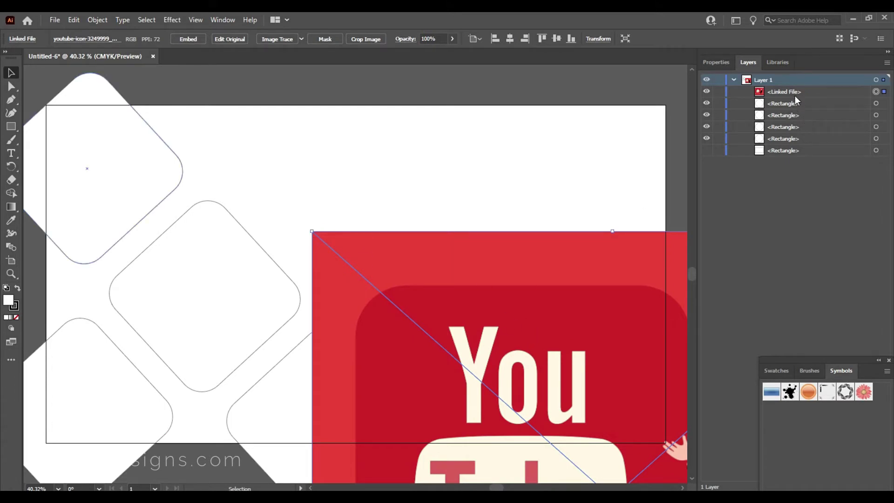
Move the YouTube image beneath the four cards and scale it down behind the middle-left card.
{"action": "left_click", "coordinate": [706, 139]}
{"action": "left_click_drag", "start_coordinate": [781, 93], "coordinate": [778, 136]}
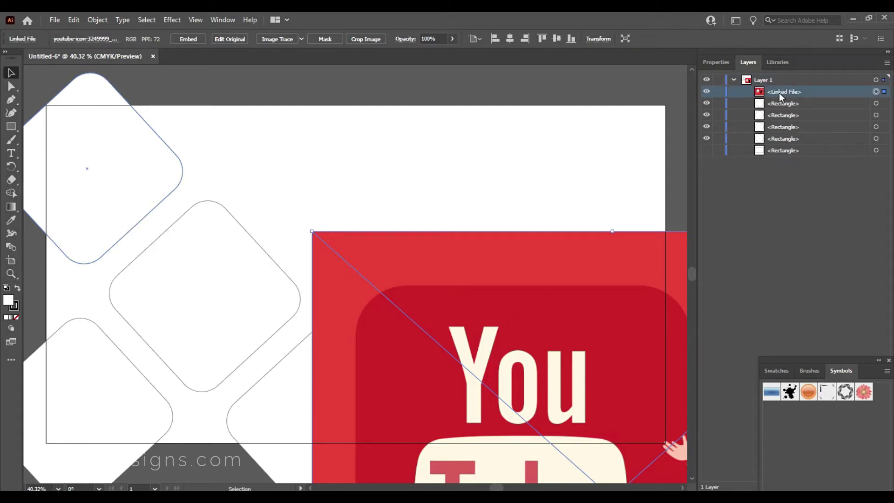
{"action": "left_click_drag", "start_coordinate": [779, 135], "coordinate": [778, 142]}
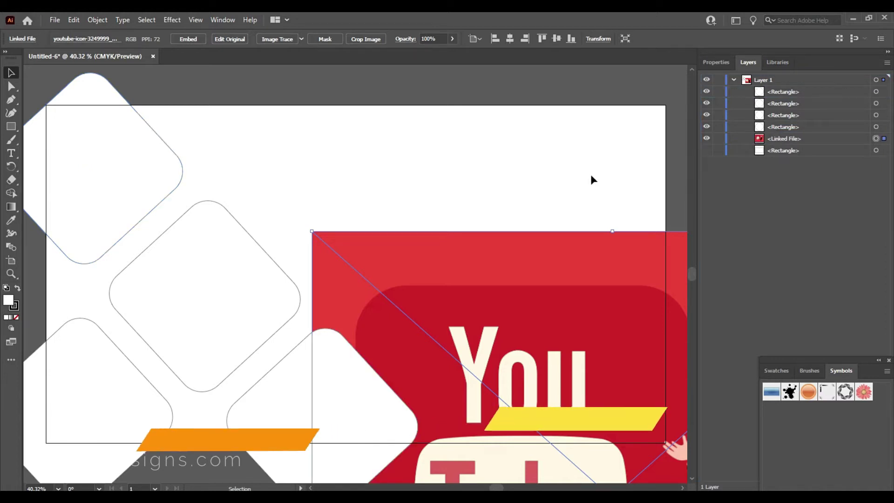
{"action": "mouse_move", "coordinate": [533, 296]}
{"action": "left_mouse_down"}
{"action": "mouse_move", "coordinate": [368, 231]}
{"action": "mouse_move", "coordinate": [242, 146]}
{"action": "left_mouse_up"}
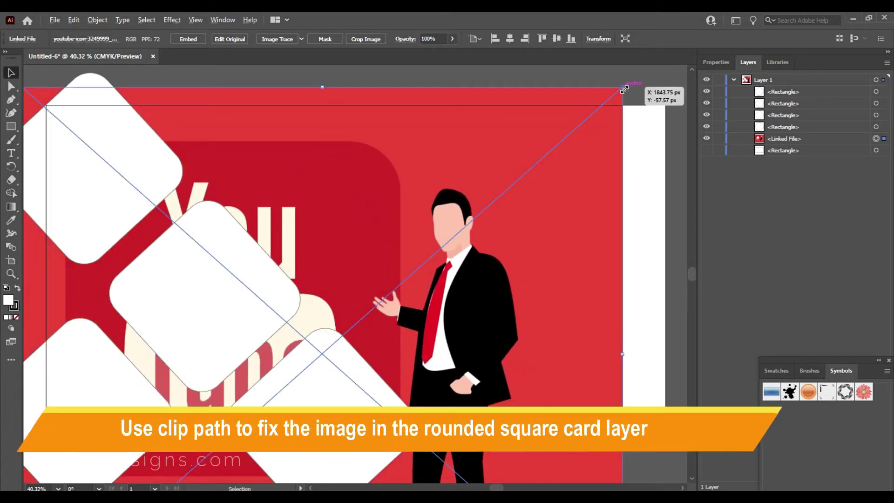
{"action": "left_click_drag", "start_coordinate": [623, 88], "coordinate": [454, 182]}
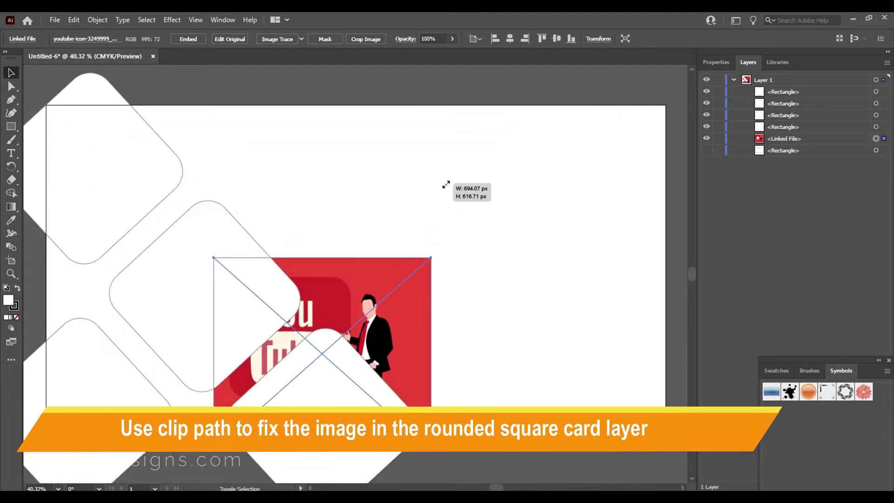
{"action": "left_click_drag", "start_coordinate": [393, 298], "coordinate": [233, 228]}
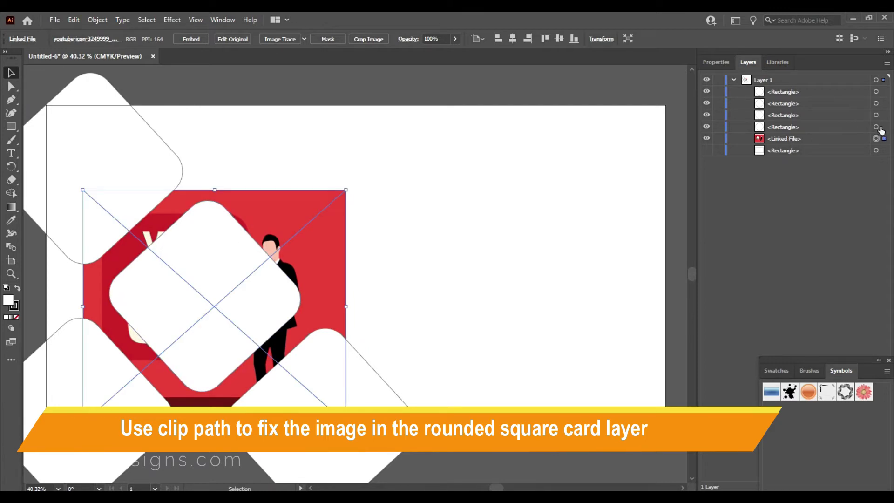
Select the middle-left card and the YouTube image together in Layers.
{"action": "left_click", "coordinate": [877, 127]}
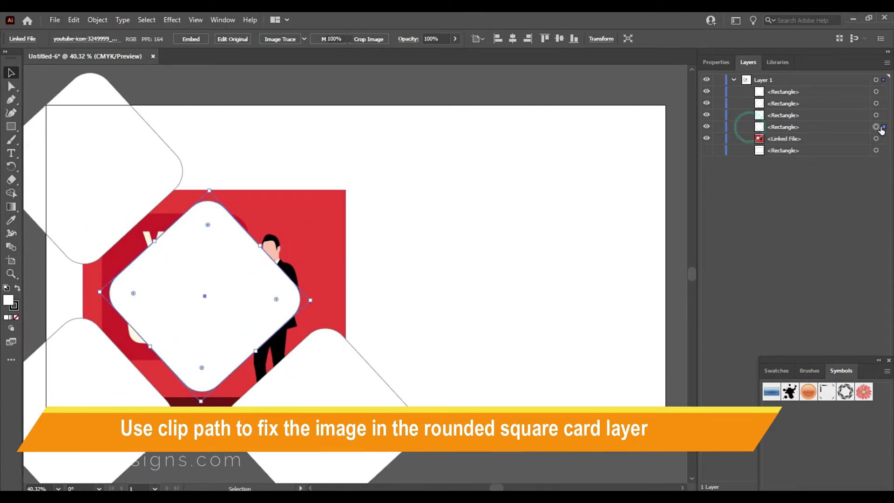
{"action": "left_click", "coordinate": [876, 139], "text": "shift"}
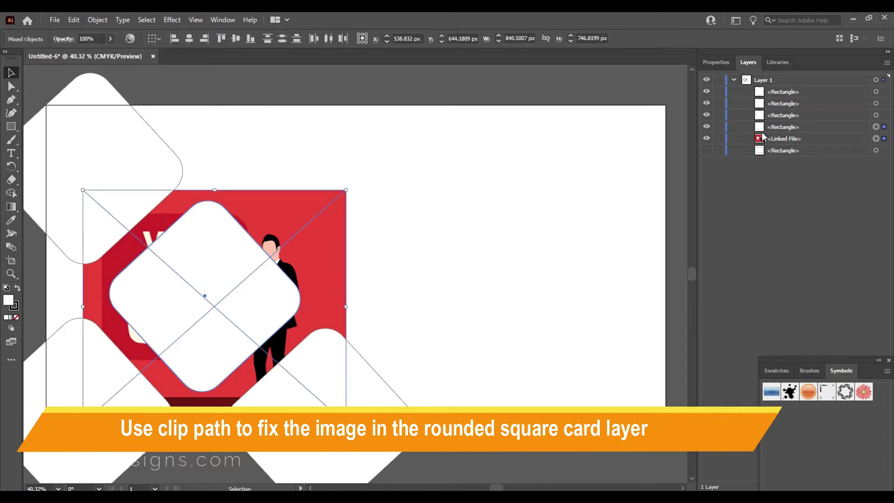
{"action": "left_click", "coordinate": [809, 127]}
{"action": "left_click", "coordinate": [808, 138], "text": "shift"}
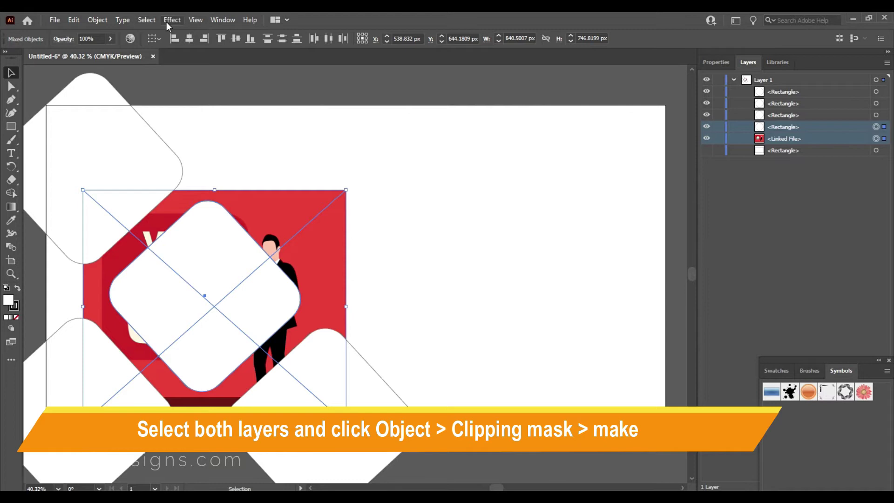
Make a clipping mask from the middle-left card and the YouTube image.
{"action": "left_click", "coordinate": [98, 20]}
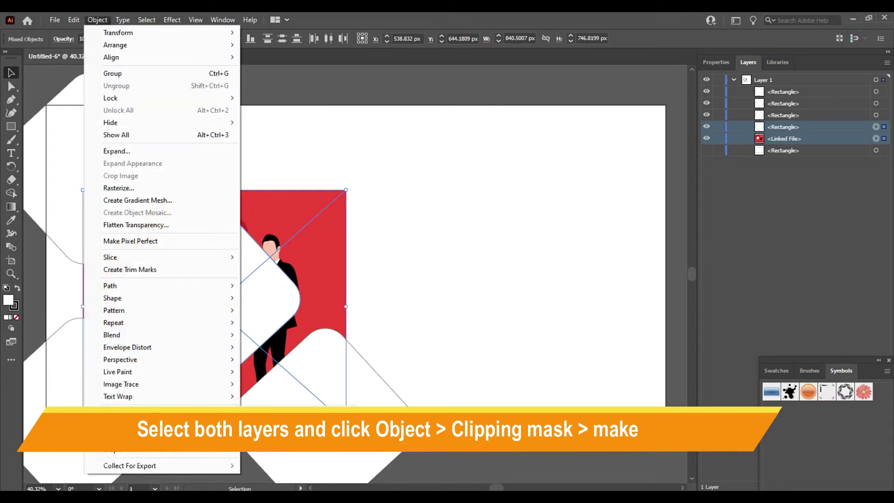
{"action": "left_click", "coordinate": [261, 411]}
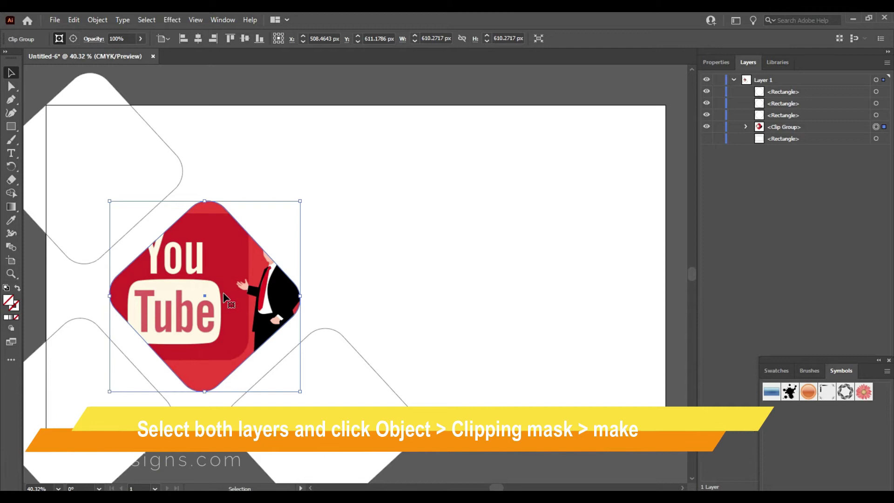
Enlarge and shift the YouTube image inside its clip group so the suited figure shows.
{"action": "left_click", "coordinate": [800, 127]}
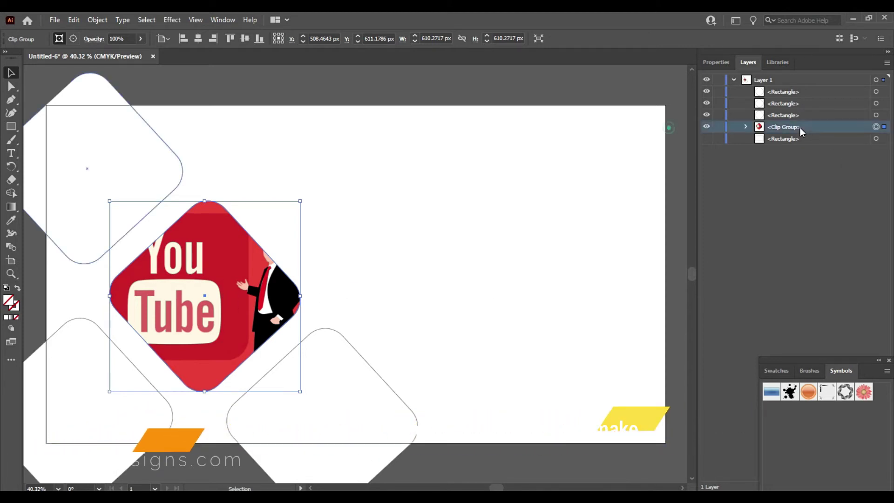
{"action": "left_click", "coordinate": [745, 127]}
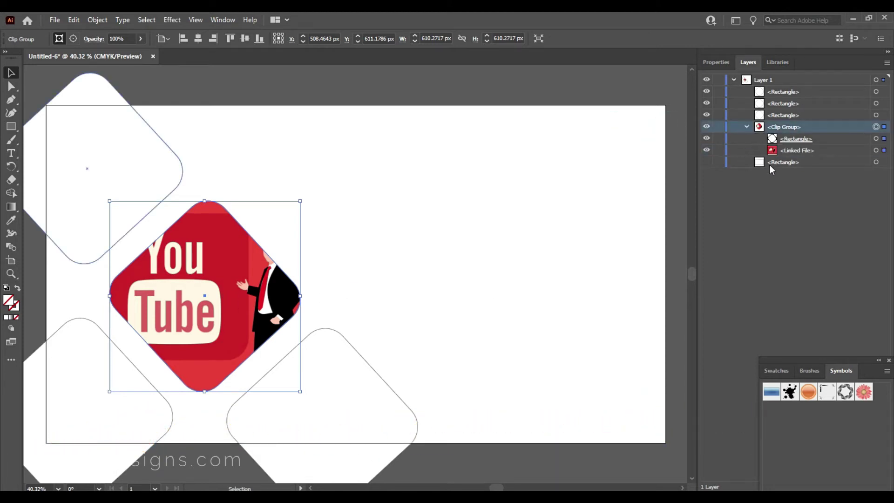
{"action": "left_click", "coordinate": [884, 149]}
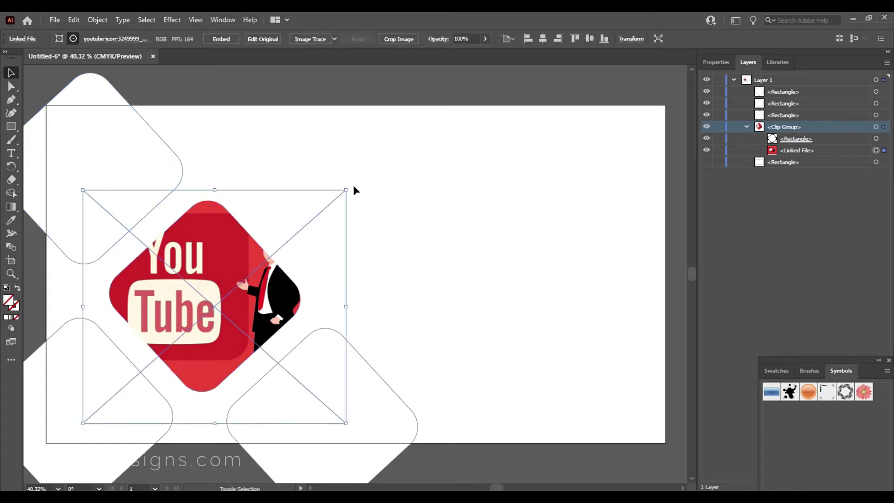
{"action": "left_click_drag", "start_coordinate": [354, 190], "coordinate": [334, 195]}
{"action": "mouse_move", "coordinate": [261, 302]}
{"action": "left_mouse_down"}
{"action": "mouse_move", "coordinate": [263, 281]}
{"action": "mouse_move", "coordinate": [259, 313]}
{"action": "left_mouse_up"}
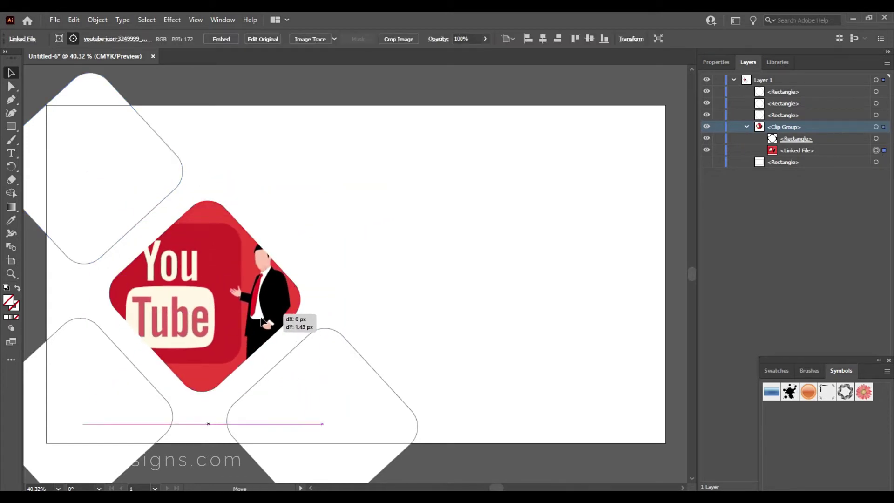
{"action": "left_click_drag", "start_coordinate": [315, 395], "coordinate": [313, 394]}
{"action": "left_click_drag", "start_coordinate": [252, 299], "coordinate": [261, 298]}
Group the card frame and the YouTube image with Ctrl+G.
{"action": "left_click", "coordinate": [451, 254]}
{"action": "left_click", "coordinate": [746, 127]}
{"action": "left_click", "coordinate": [835, 129]}
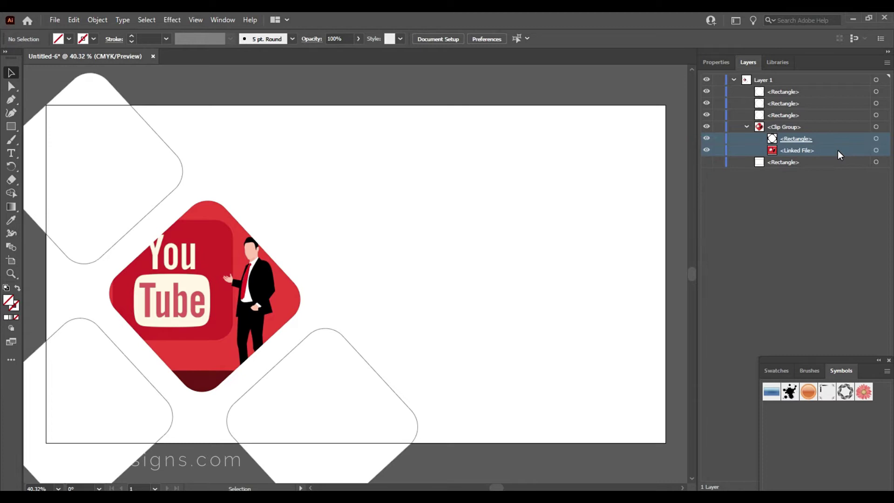
{"action": "key", "text": "ctrl+g"}
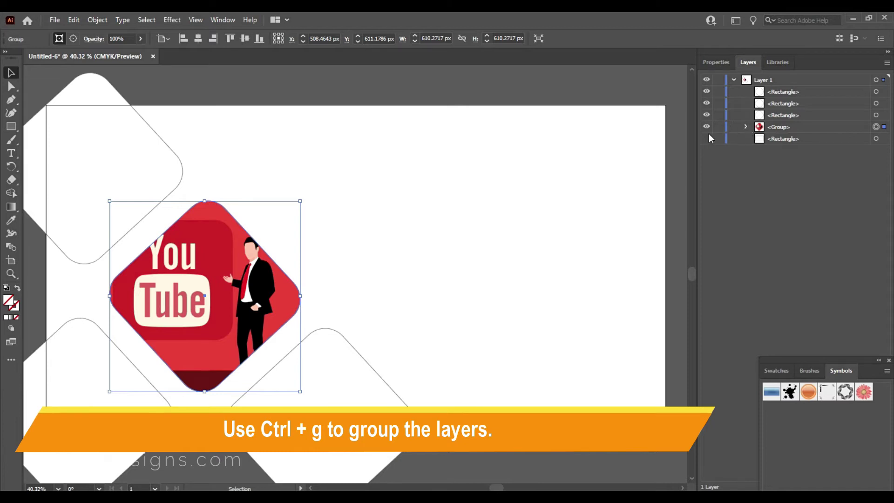
Add a red drop shadow with 15 px blur to the YouTube card group.
{"action": "left_click", "coordinate": [797, 128]}
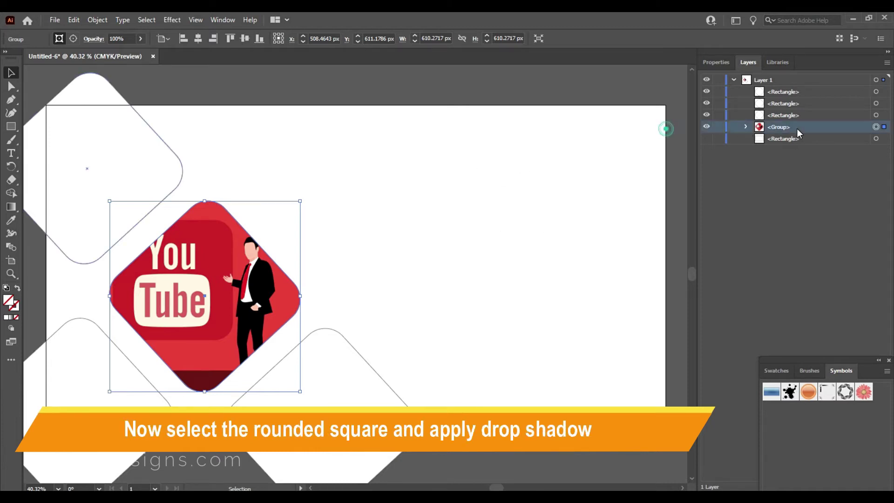
{"action": "left_click", "coordinate": [177, 20]}
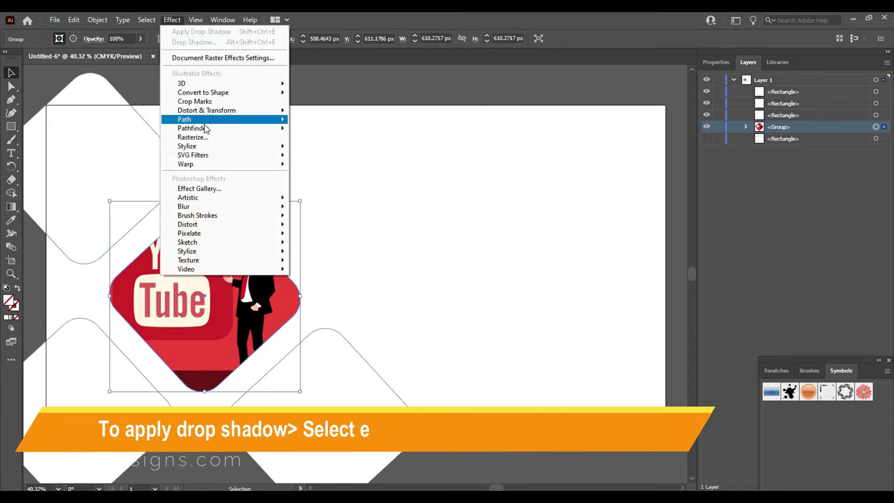
{"action": "mouse_move", "coordinate": [187, 146]}
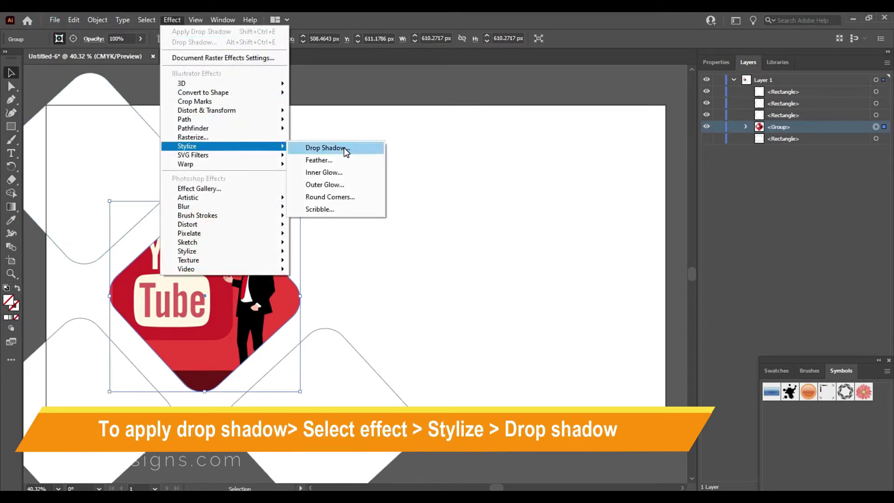
{"action": "left_click", "coordinate": [343, 147]}
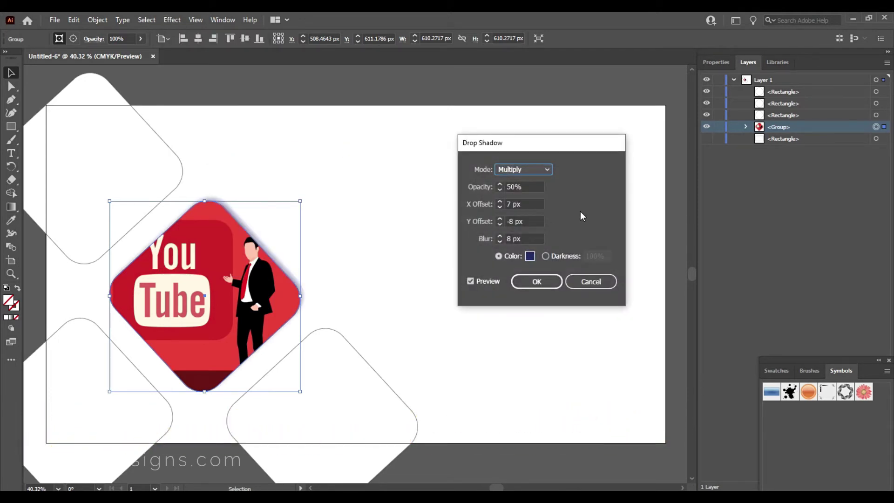
{"action": "left_click", "coordinate": [530, 256]}
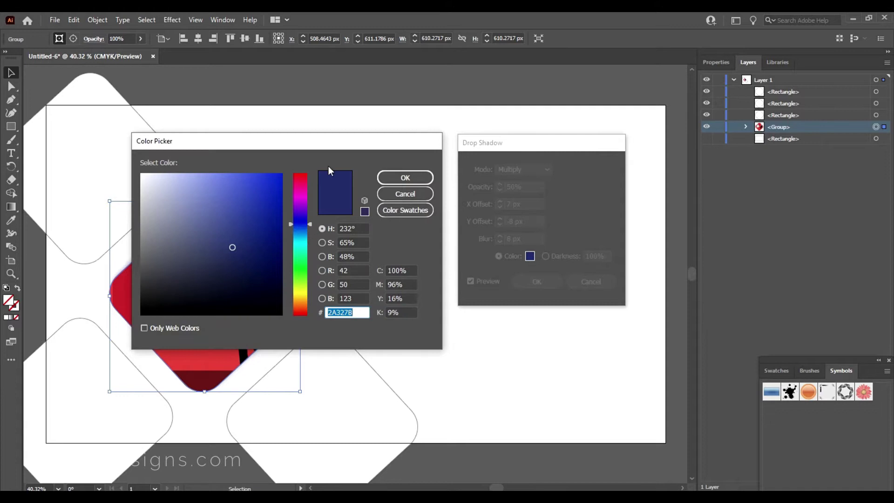
{"action": "left_click", "coordinate": [302, 314]}
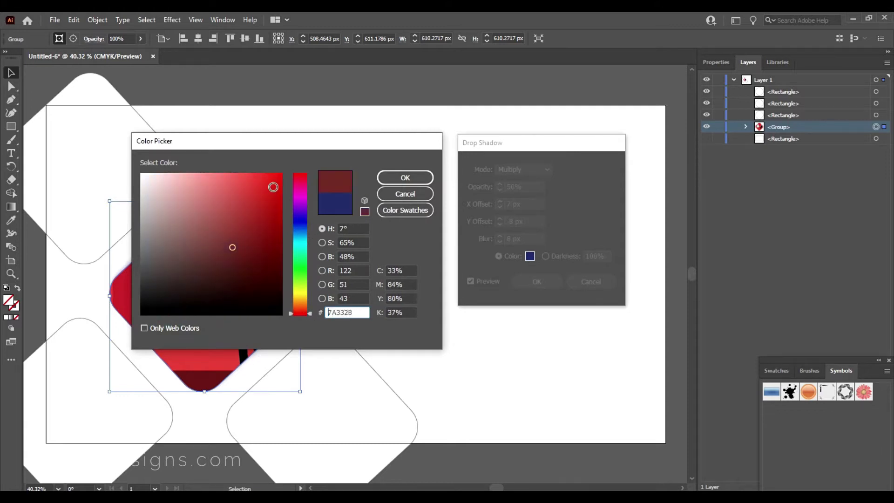
{"action": "left_click", "coordinate": [271, 186]}
{"action": "left_click", "coordinate": [405, 177]}
{"action": "type", "text": "15"}
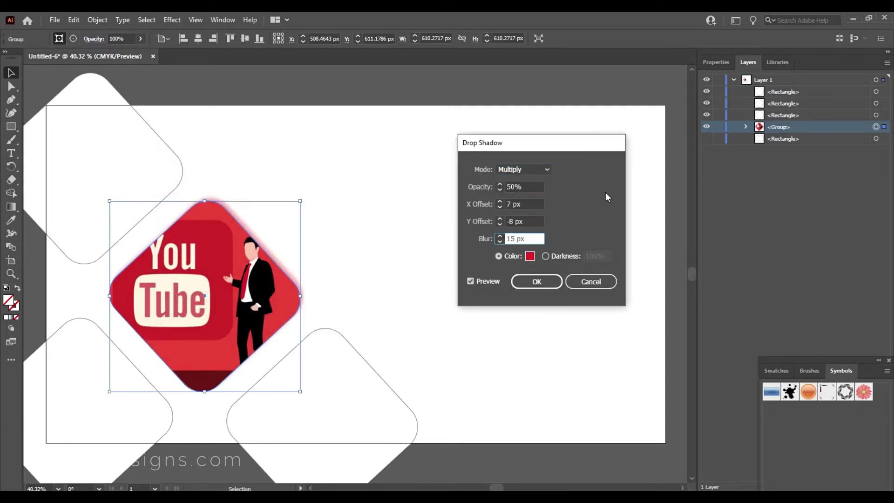
{"action": "double_click", "coordinate": [510, 222]}
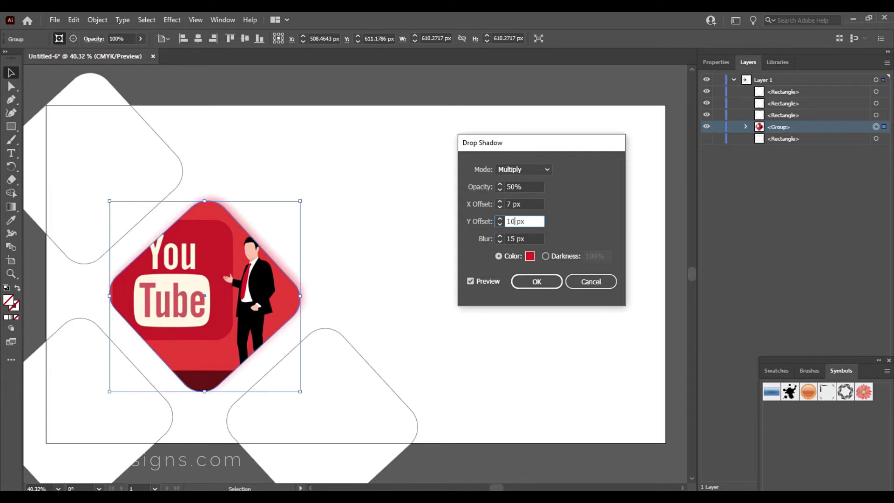
{"action": "key", "text": "Return"}
Reopen the drop shadow from Appearance, confirm its settings and deselect the card.
{"action": "left_click", "coordinate": [223, 20]}
{"action": "left_click", "coordinate": [279, 182]}
{"action": "left_click", "coordinate": [457, 185]}
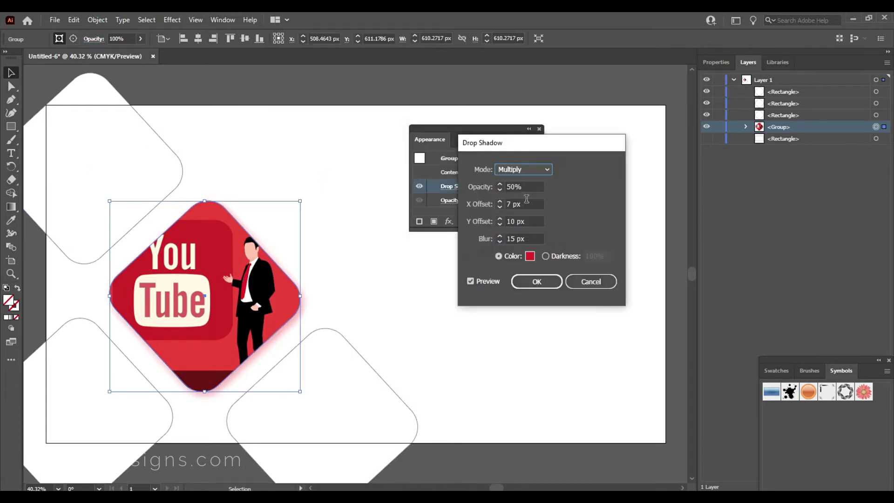
{"action": "key", "text": "Return"}
{"action": "left_click", "coordinate": [539, 129]}
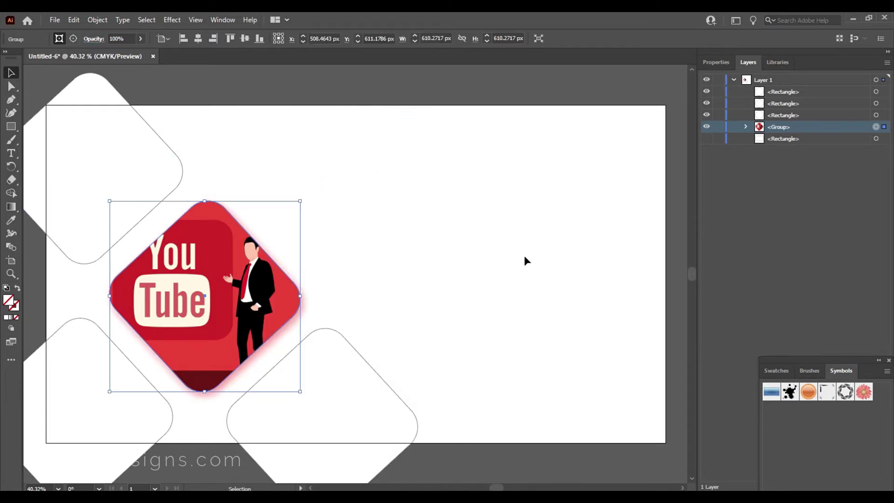
{"action": "left_click", "coordinate": [431, 169]}
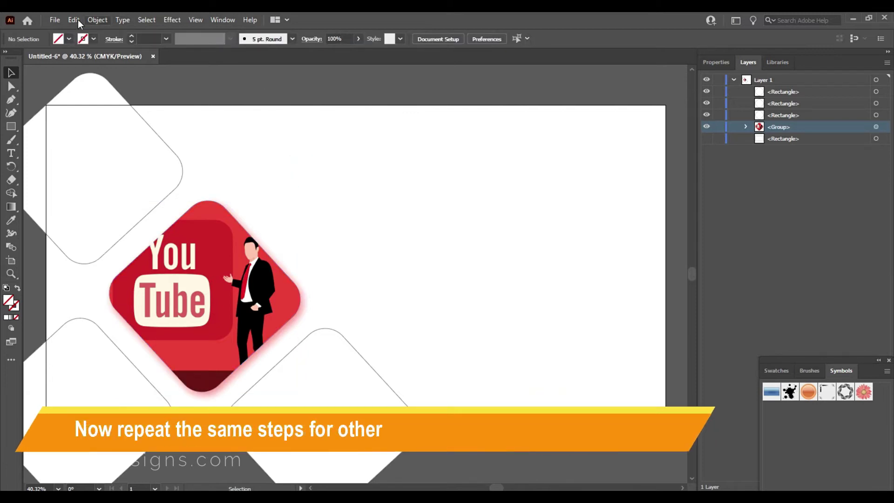
Place the women-1209678_1920.jpg photo onto the artboard.
{"action": "left_click", "coordinate": [57, 20]}
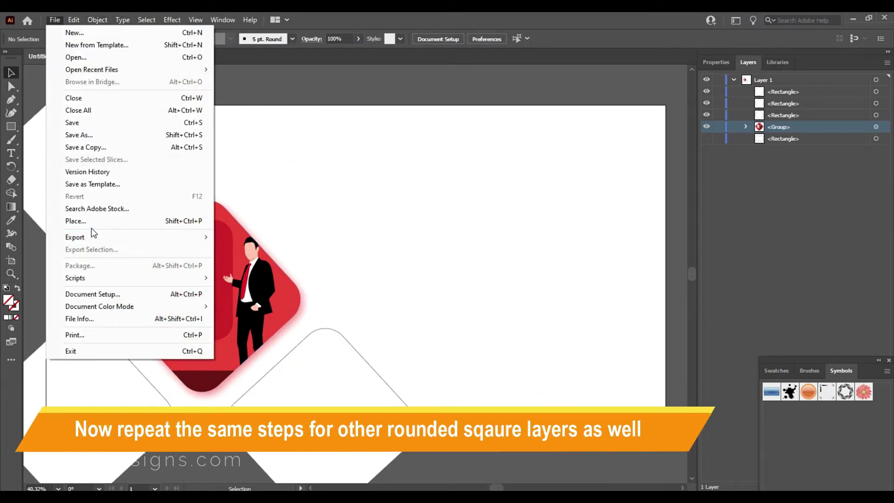
{"action": "left_click", "coordinate": [422, 219]}
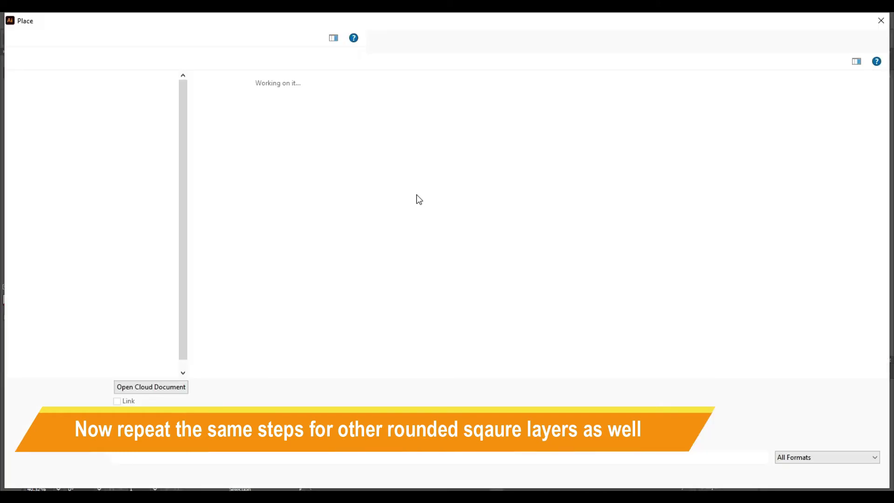
{"action": "double_click", "coordinate": [615, 112]}
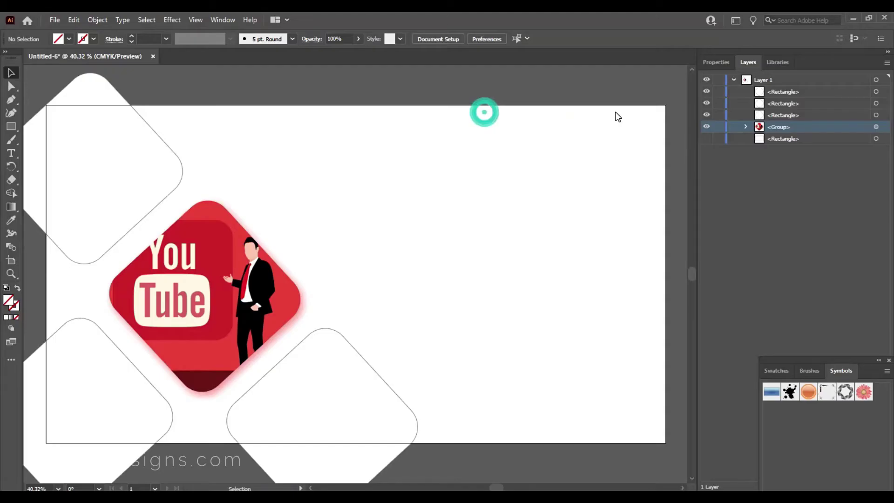
{"action": "left_click", "coordinate": [399, 218]}
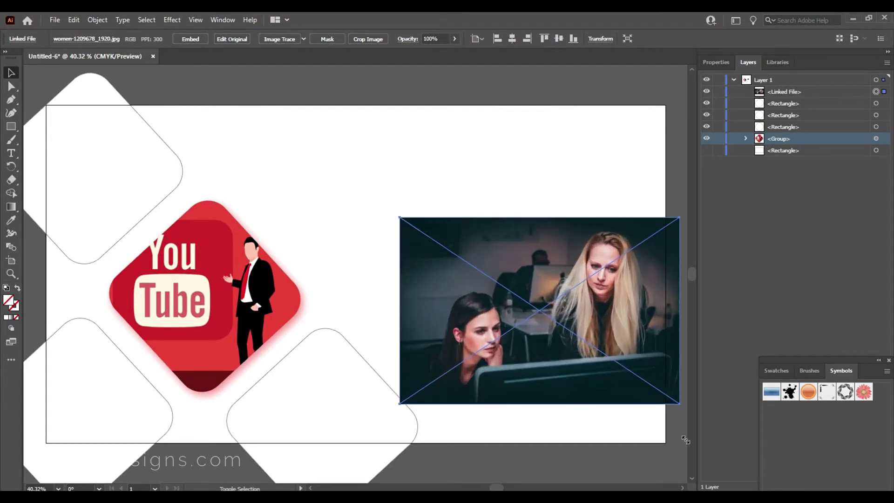
Shrink the photo over the lower rounded square and move it beneath that shape in Layers.
{"action": "left_click_drag", "start_coordinate": [542, 313], "coordinate": [673, 435]}
{"action": "left_click_drag", "start_coordinate": [672, 216], "coordinate": [379, 329]}
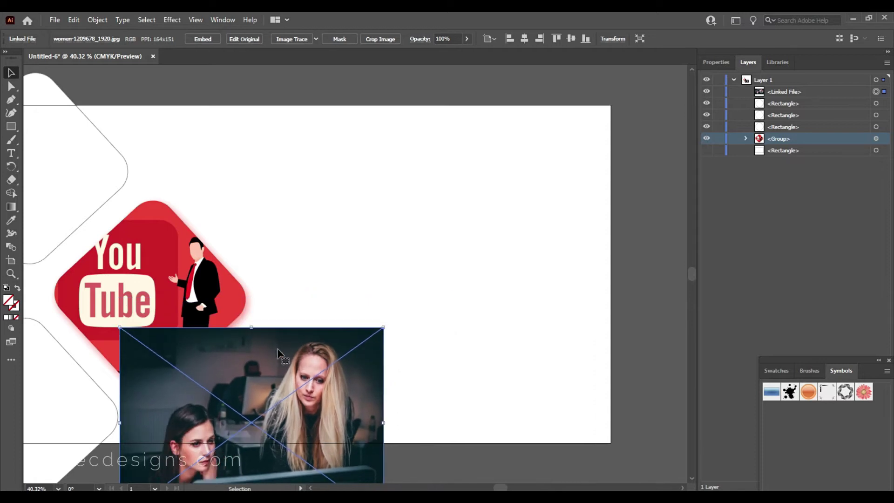
{"action": "mouse_move", "coordinate": [275, 358]}
{"action": "left_mouse_down"}
{"action": "mouse_move", "coordinate": [307, 336]}
{"action": "mouse_move", "coordinate": [308, 323]}
{"action": "left_mouse_up"}
{"action": "scroll", "coordinate": [481, 257], "scroll_direction": "down", "scroll_amount": 2}
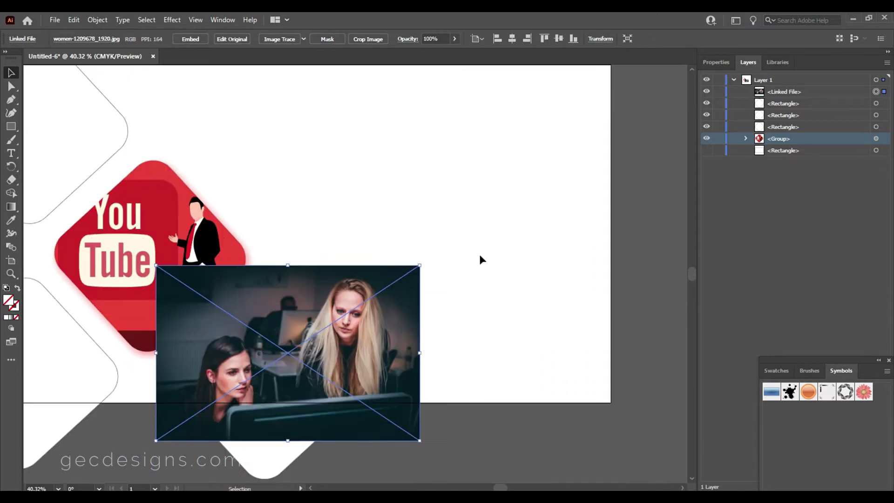
{"action": "left_click_drag", "start_coordinate": [349, 303], "coordinate": [345, 317]}
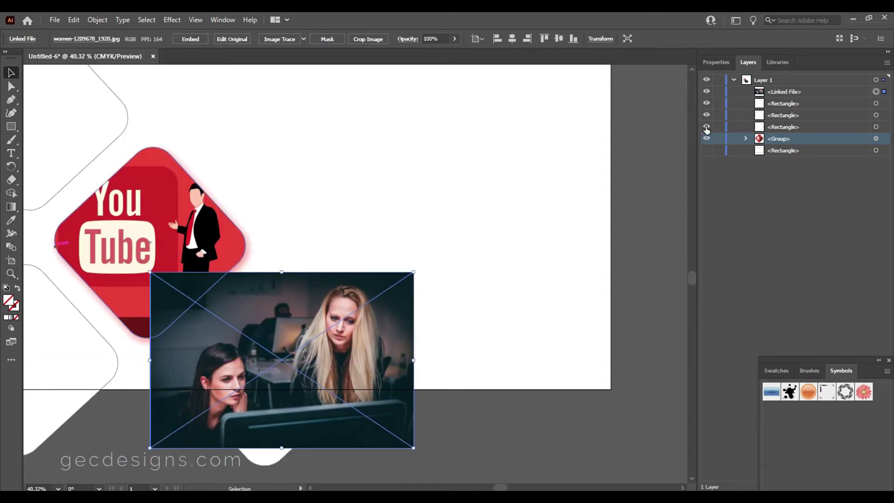
{"action": "left_click_drag", "start_coordinate": [778, 94], "coordinate": [792, 134]}
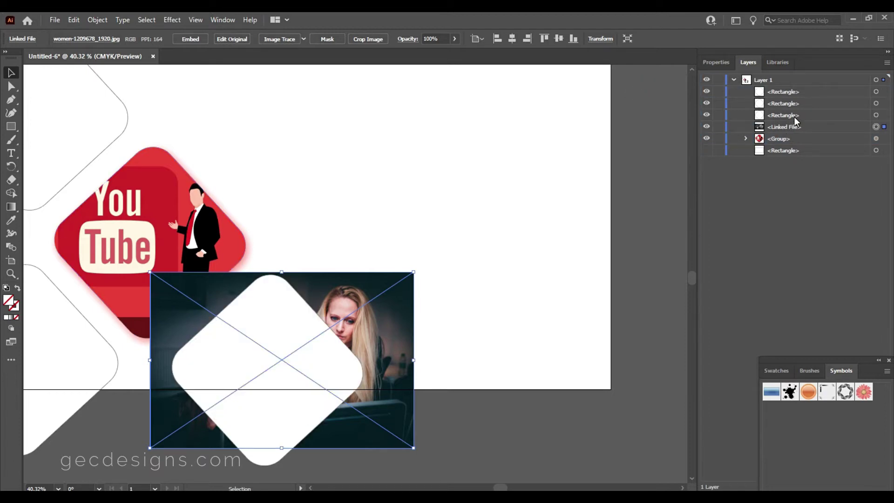
{"action": "left_click", "coordinate": [810, 117], "text": "shift"}
{"action": "left_click", "coordinate": [97, 20]}
Clip the photo to the rounded square, then shrink it inside the frame and nudge it left.
{"action": "left_click", "coordinate": [264, 411]}
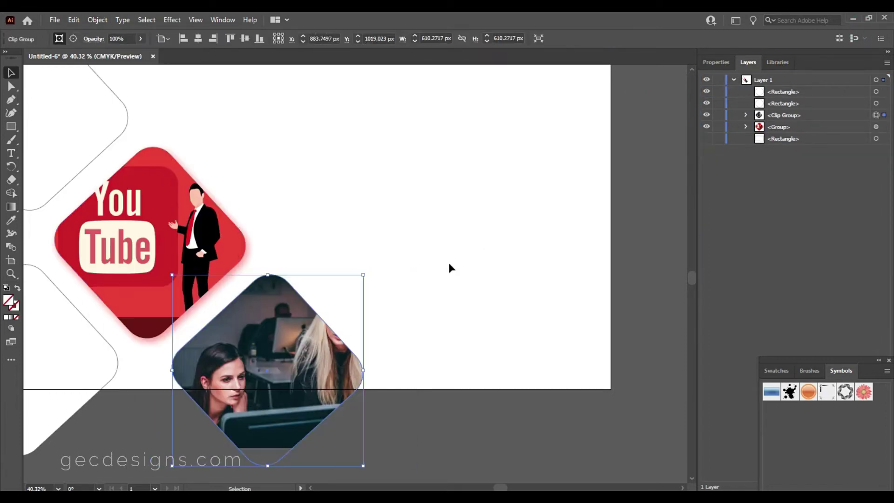
{"action": "left_click", "coordinate": [745, 115]}
{"action": "left_click", "coordinate": [797, 138]}
{"action": "left_click", "coordinate": [28, 158]}
{"action": "left_click", "coordinate": [875, 138]}
{"action": "mouse_move", "coordinate": [415, 273]}
{"action": "left_mouse_down"}
{"action": "mouse_move", "coordinate": [394, 287]}
{"action": "mouse_move", "coordinate": [412, 274]}
{"action": "left_mouse_up"}
{"action": "mouse_move", "coordinate": [413, 445]}
{"action": "left_mouse_down"}
{"action": "mouse_move", "coordinate": [369, 423]}
{"action": "mouse_move", "coordinate": [377, 417]}
{"action": "left_mouse_up"}
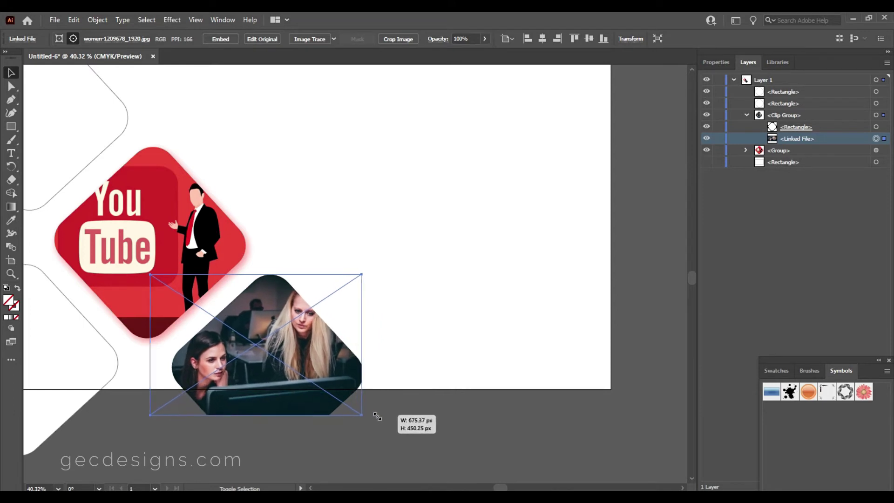
{"action": "left_click_drag", "start_coordinate": [378, 417], "coordinate": [377, 418]}
{"action": "left_click_drag", "start_coordinate": [150, 415], "coordinate": [172, 413]}
{"action": "key", "text": "Left"}
{"action": "key", "text": "Left"}
{"action": "key", "text": "Left"}
{"action": "key", "text": "Left"}
{"action": "key", "text": "Left"}
{"action": "key", "text": "Left"}
{"action": "key", "text": "Left"}
{"action": "key", "text": "Left"}
{"action": "key", "text": "Left"}
{"action": "key", "text": "Left"}
{"action": "key", "text": "Left"}
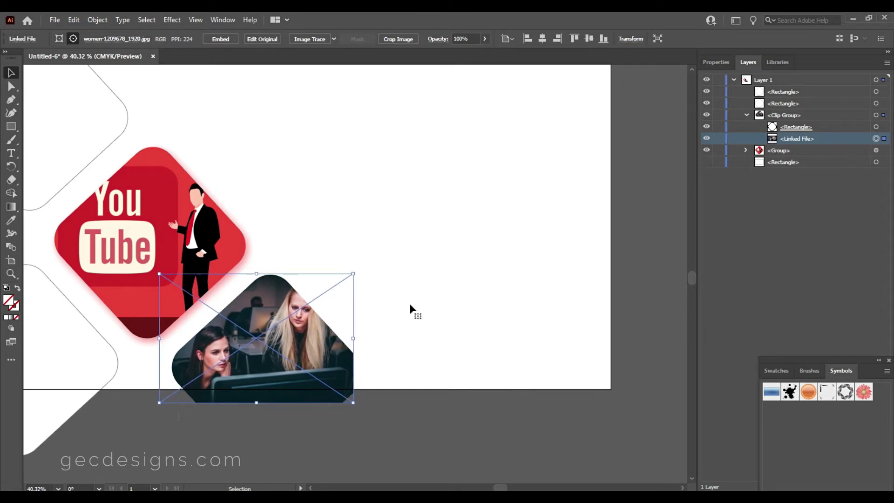
Group the photo card's shape and photo into one object.
{"action": "left_click", "coordinate": [745, 115]}
{"action": "key", "text": "ctrl+alt+7"}
{"action": "left_click", "coordinate": [172, 20]}
{"action": "mouse_move", "coordinate": [187, 146]}
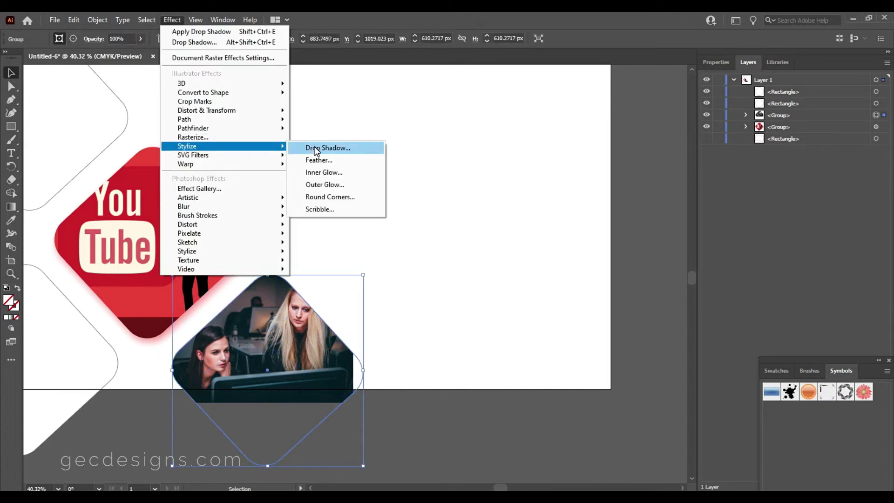
Apply a drop shadow with colour 000000, Y offset −8 px and lowered opacity, then deselect.
{"action": "left_click", "coordinate": [331, 146]}
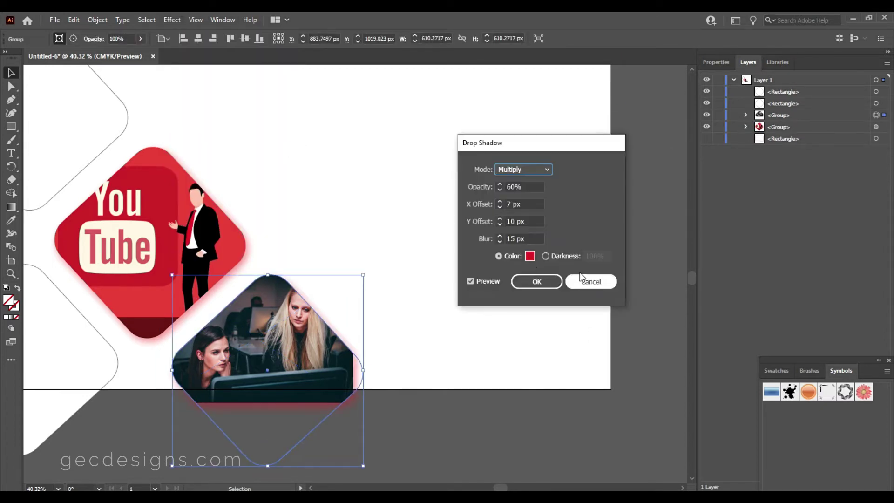
{"action": "double_click", "coordinate": [511, 221]}
{"action": "type", "text": "-8"}
{"action": "left_click", "coordinate": [530, 256]}
{"action": "type", "text": "000000"}
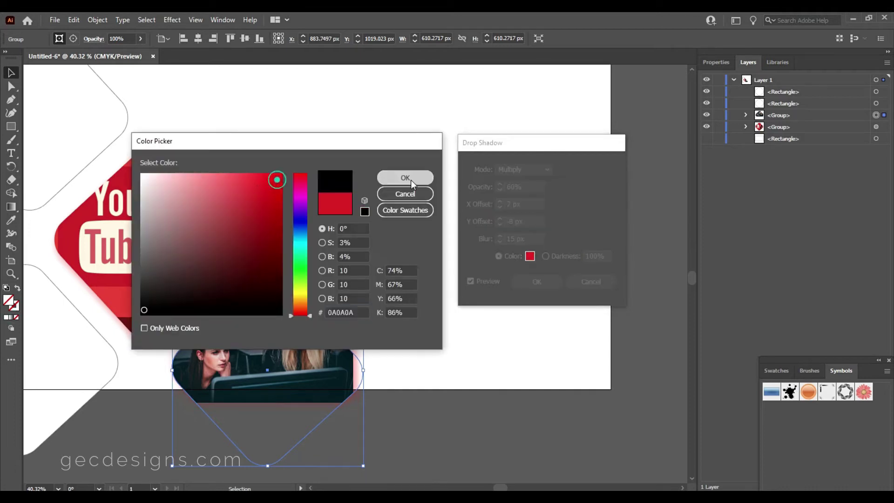
{"action": "left_click", "coordinate": [411, 180]}
{"action": "double_click", "coordinate": [510, 187]}
{"action": "type", "text": "5"}
{"action": "key", "text": "Return"}
{"action": "left_click", "coordinate": [536, 468]}
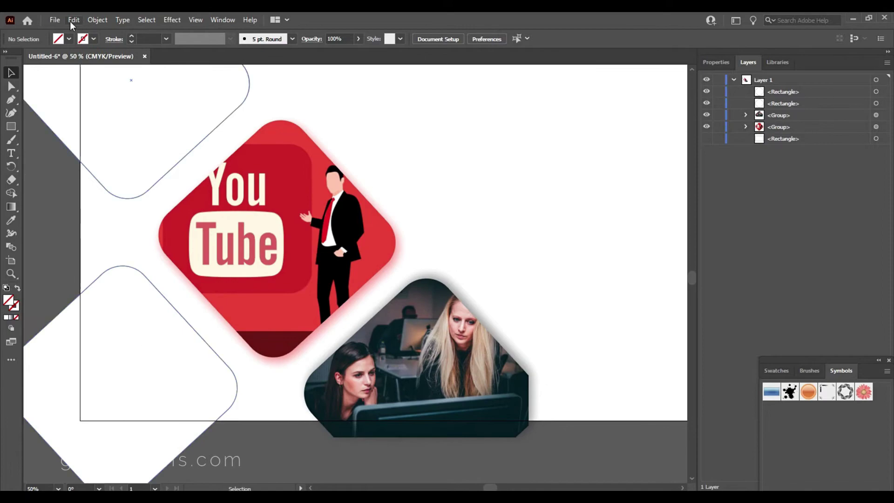
Place the social-media tiles image and scale it down near the upper left.
{"action": "left_click", "coordinate": [54, 19]}
{"action": "left_click", "coordinate": [89, 224]}
{"action": "double_click", "coordinate": [540, 110]}
{"action": "left_click", "coordinate": [448, 177]}
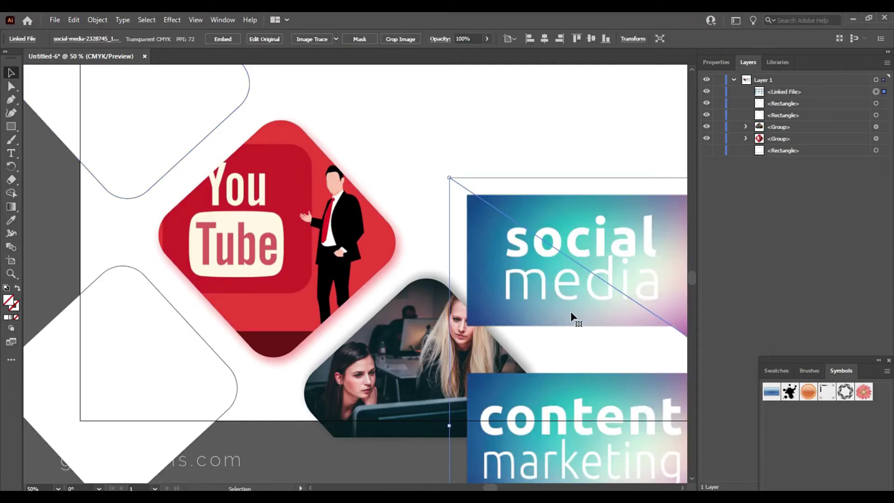
{"action": "left_click_drag", "start_coordinate": [447, 177], "coordinate": [576, 259]}
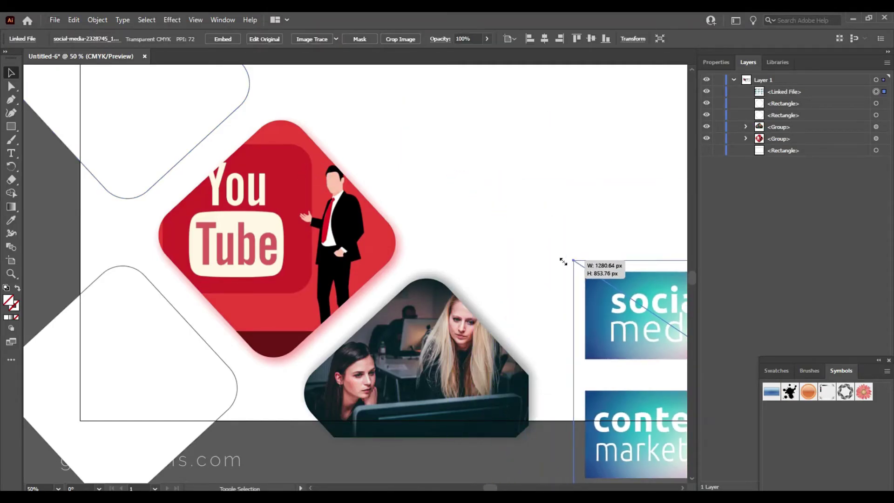
{"action": "mouse_move", "coordinate": [625, 334]}
{"action": "left_mouse_down"}
{"action": "mouse_move", "coordinate": [253, 255]}
{"action": "mouse_move", "coordinate": [140, 181]}
{"action": "left_mouse_up"}
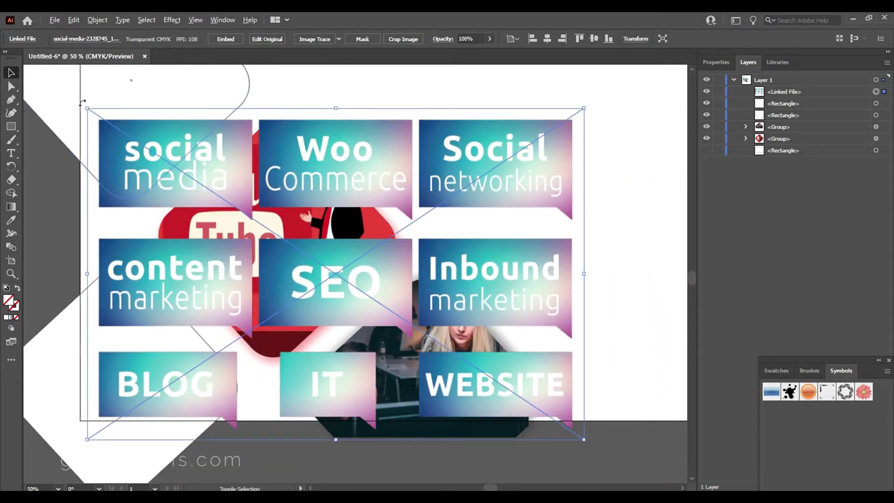
{"action": "left_click_drag", "start_coordinate": [84, 106], "coordinate": [196, 192]}
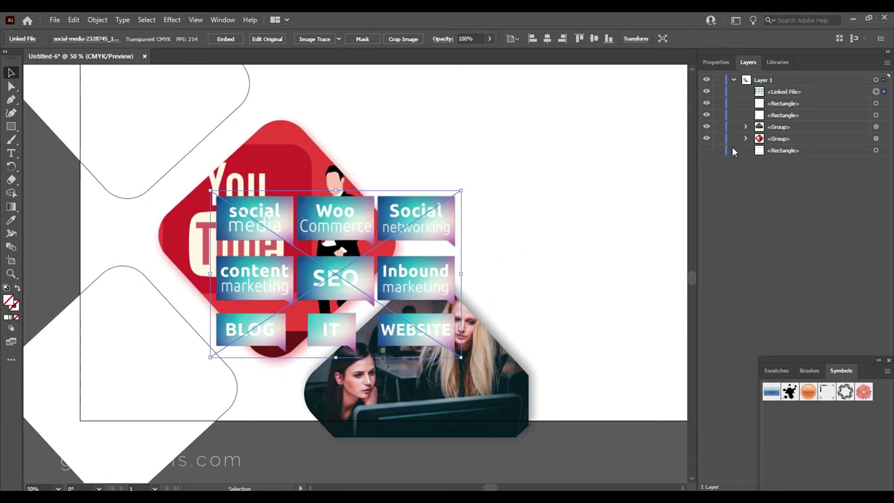
Lock both picture cards, rotate the tiles to about 314°, and stack them under the lower-left square.
{"action": "left_click_drag", "start_coordinate": [719, 139], "coordinate": [719, 127]}
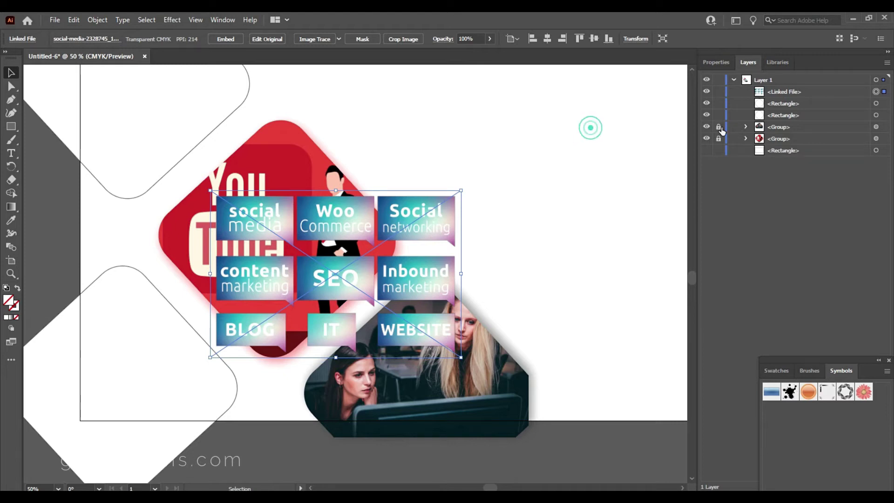
{"action": "mouse_move", "coordinate": [334, 186]}
{"action": "left_mouse_down"}
{"action": "mouse_move", "coordinate": [413, 200]}
{"action": "mouse_move", "coordinate": [155, 350]}
{"action": "left_mouse_up"}
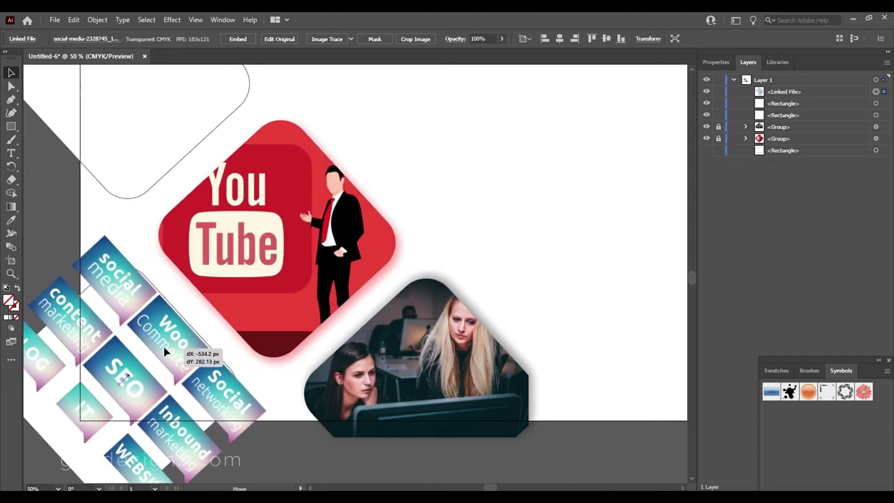
{"action": "left_click_drag", "start_coordinate": [154, 350], "coordinate": [212, 313]}
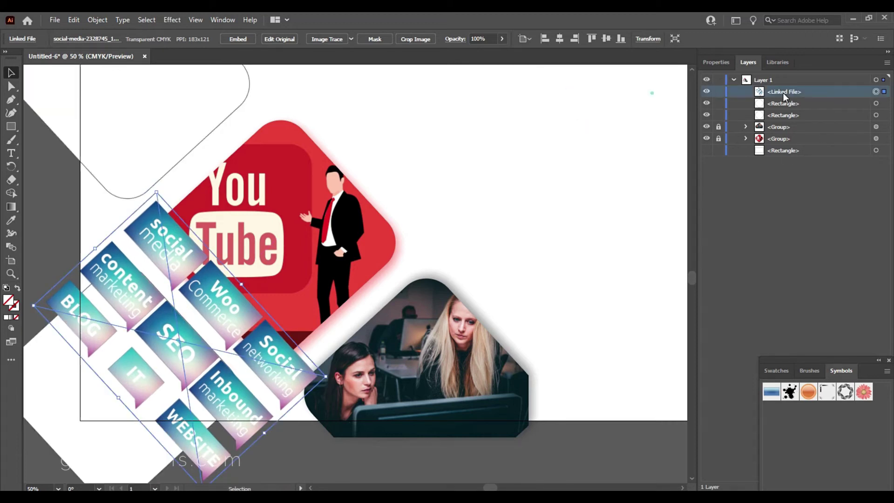
{"action": "left_click_drag", "start_coordinate": [784, 92], "coordinate": [794, 114]}
Mask the tiles image with the lower-left rounded square using Make Clipping Mask.
{"action": "left_click", "coordinate": [876, 92], "text": "shift"}
{"action": "left_click", "coordinate": [97, 19]}
{"action": "left_click", "coordinate": [264, 413]}
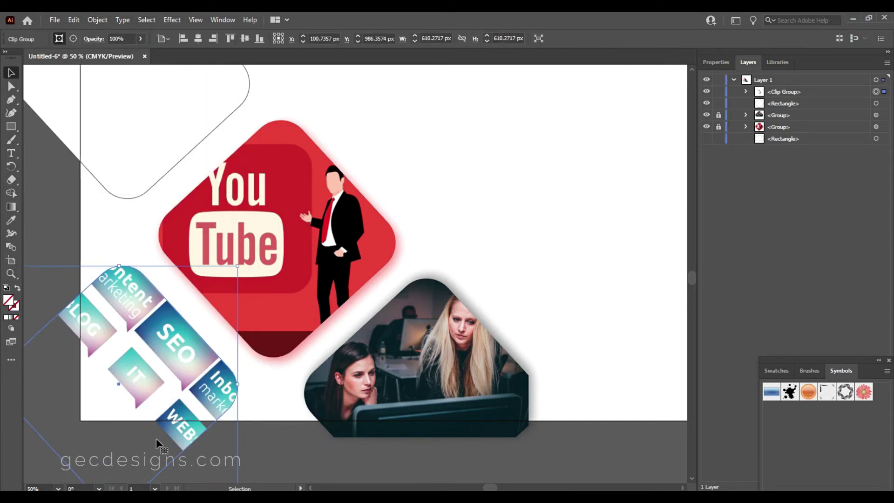
{"action": "left_click", "coordinate": [746, 91]}
{"action": "left_click", "coordinate": [875, 115]}
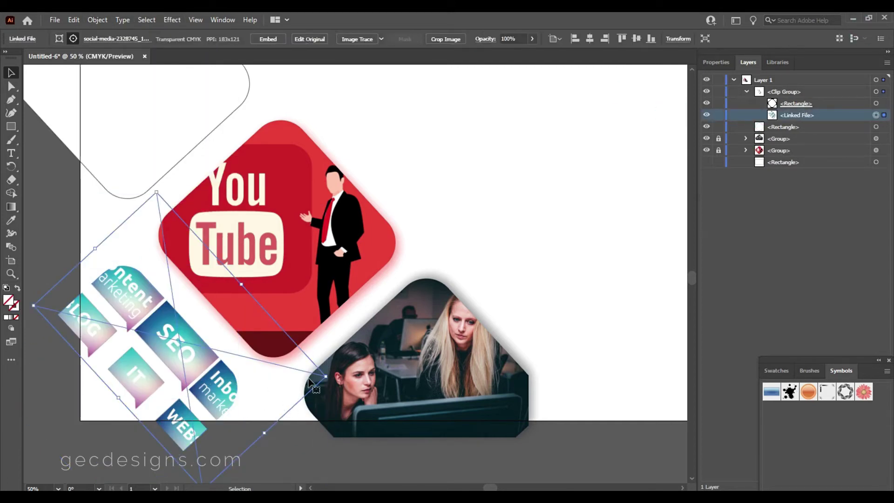
Enlarge and shift the tiles inside the card so content marketing, BLOG, SEO and IT fill it.
{"action": "mouse_move", "coordinate": [326, 376]}
{"action": "left_mouse_down"}
{"action": "mouse_move", "coordinate": [286, 367]}
{"action": "mouse_move", "coordinate": [329, 368]}
{"action": "left_mouse_up"}
{"action": "left_click_drag", "start_coordinate": [221, 395], "coordinate": [229, 403]}
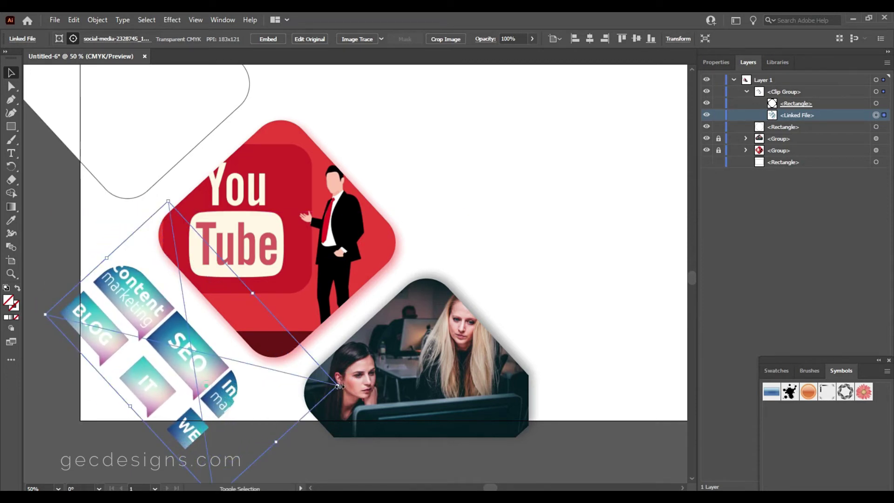
{"action": "left_click_drag", "start_coordinate": [272, 427], "coordinate": [288, 438]}
{"action": "left_click_drag", "start_coordinate": [267, 354], "coordinate": [270, 365]}
{"action": "left_click_drag", "start_coordinate": [196, 203], "coordinate": [163, 176]}
{"action": "left_click_drag", "start_coordinate": [221, 327], "coordinate": [219, 336]}
{"action": "left_click_drag", "start_coordinate": [174, 190], "coordinate": [168, 183]}
{"action": "left_click_drag", "start_coordinate": [181, 337], "coordinate": [188, 350]}
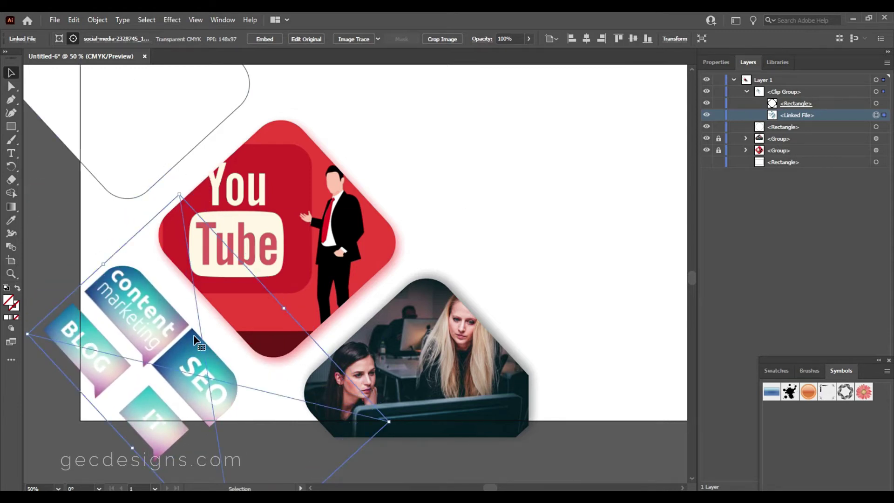
{"action": "left_click", "coordinate": [457, 237]}
Give the card's clipping rectangle a gradient fill ending in RGB bright green #75FF2A.
{"action": "left_click", "coordinate": [793, 103]}
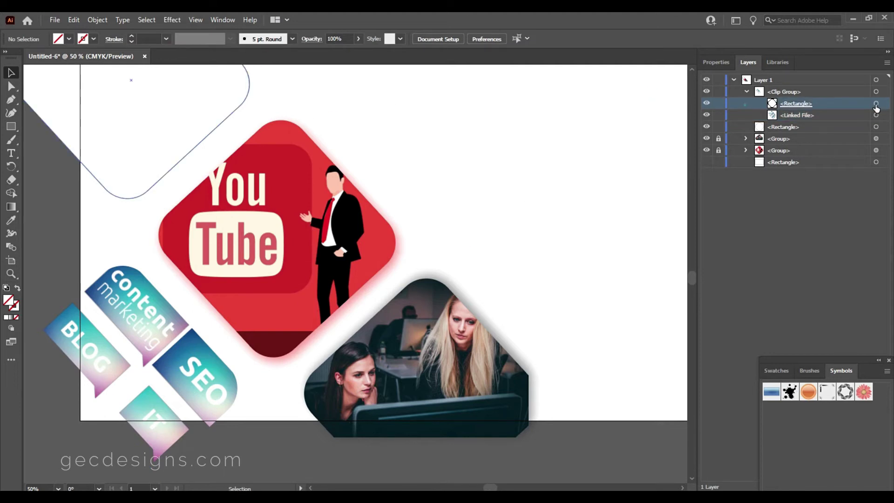
{"action": "double_click", "coordinate": [8, 301]}
{"action": "key", "text": "Escape"}
{"action": "left_click", "coordinate": [11, 317]}
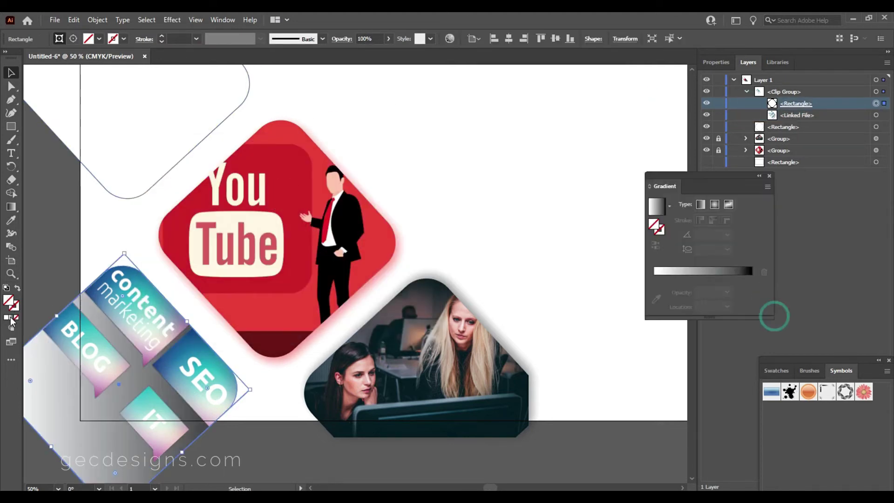
{"action": "double_click", "coordinate": [751, 291]}
{"action": "left_click", "coordinate": [608, 331]}
{"action": "left_click", "coordinate": [750, 303]}
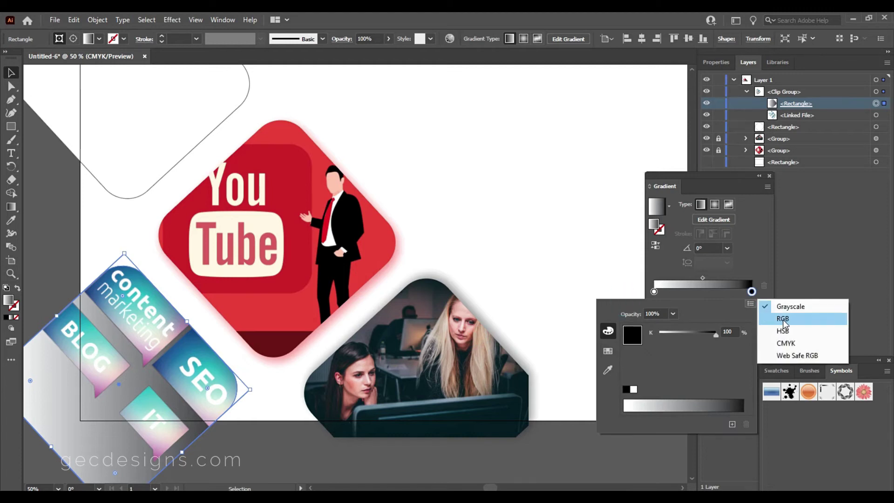
{"action": "left_click", "coordinate": [786, 315]}
{"action": "left_click", "coordinate": [703, 403]}
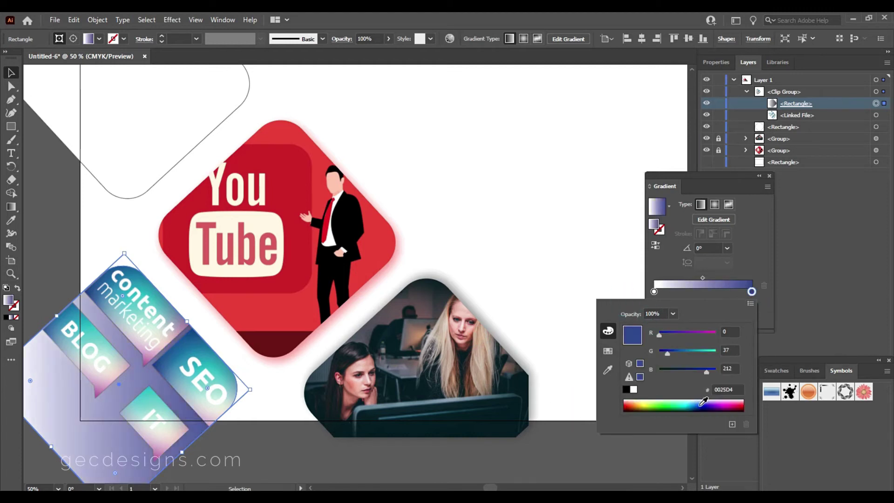
{"action": "left_click", "coordinate": [660, 402]}
Set the gradient start stop to light green #F2FFD4 and group the finished card.
{"action": "left_click", "coordinate": [654, 292]}
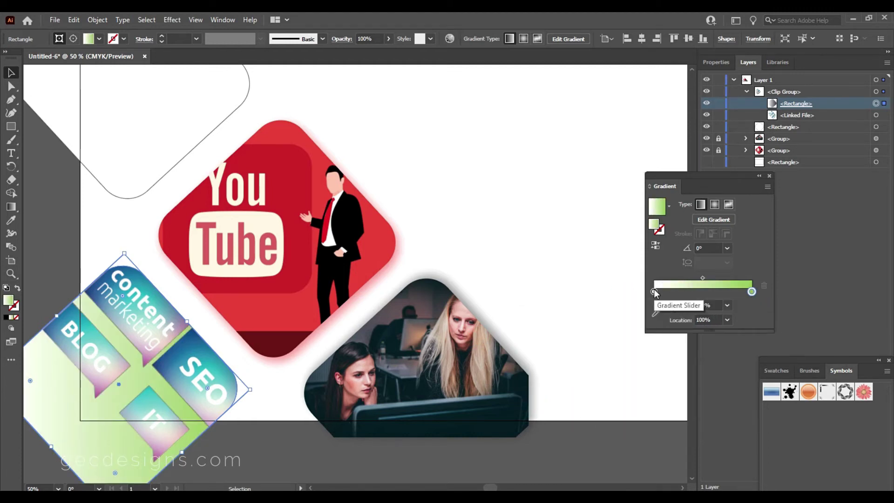
{"action": "double_click", "coordinate": [654, 291]}
{"action": "left_click", "coordinate": [750, 303]}
{"action": "left_click", "coordinate": [783, 318]}
{"action": "left_click", "coordinate": [652, 401]}
{"action": "key", "text": "Escape"}
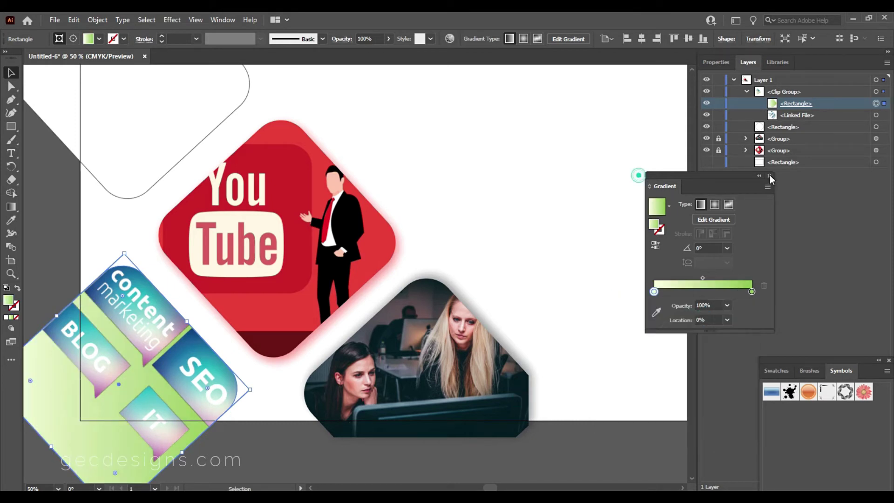
{"action": "key", "text": "ctrl+F9"}
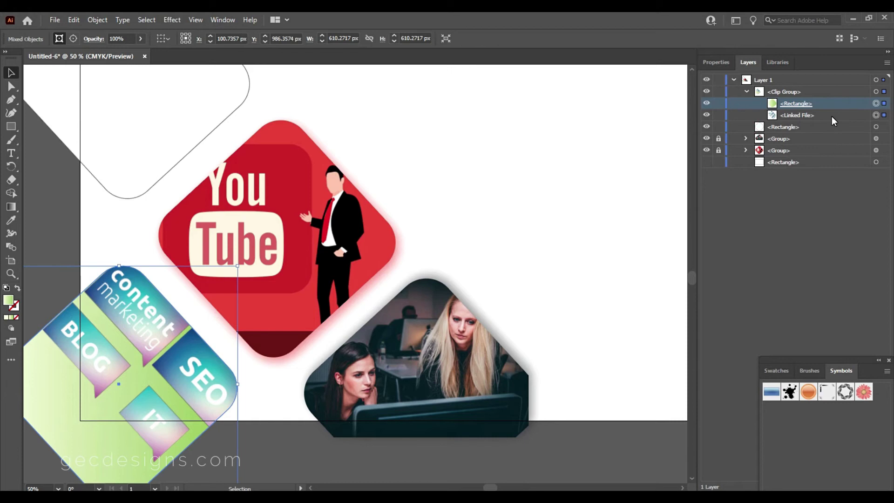
{"action": "key", "text": "ctrl+alt+7"}
{"action": "left_click", "coordinate": [859, 93]}
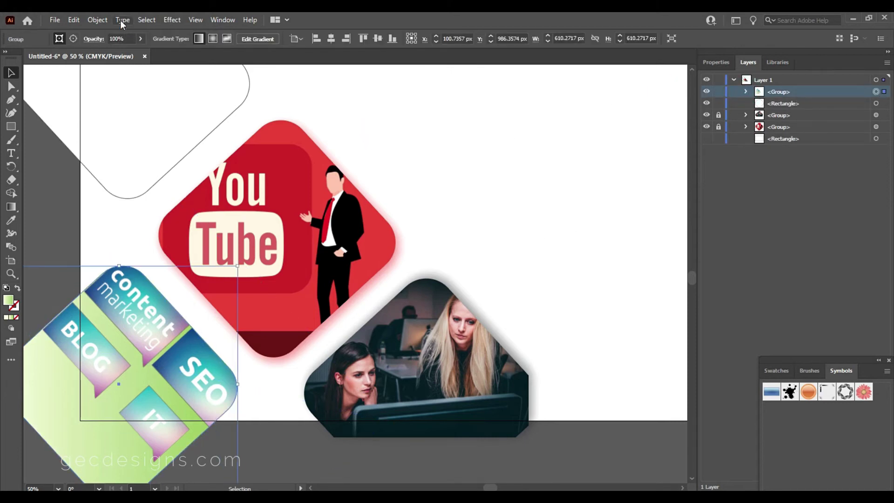
Apply a drop shadow in colour 1279E0 to the green tile card and deselect it.
{"action": "left_click", "coordinate": [172, 20]}
{"action": "left_click", "coordinate": [323, 147]}
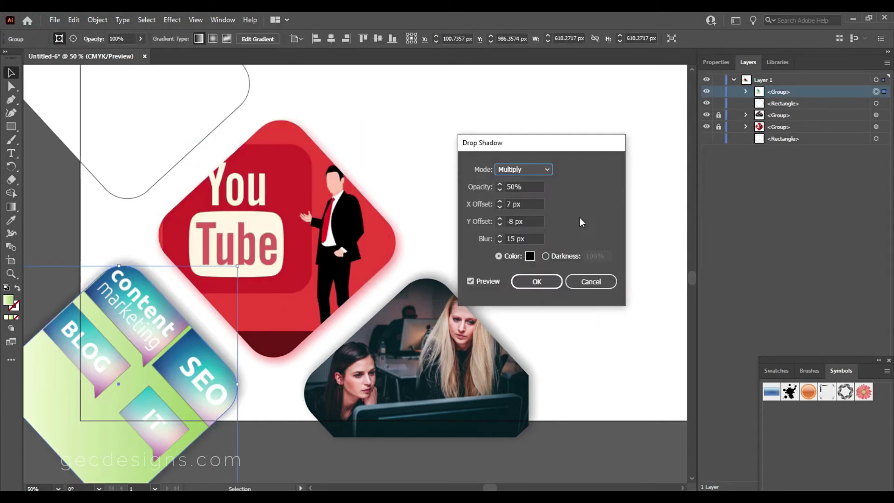
{"action": "left_click", "coordinate": [530, 256]}
{"action": "type", "text": "1279E0"}
{"action": "left_click", "coordinate": [407, 181]}
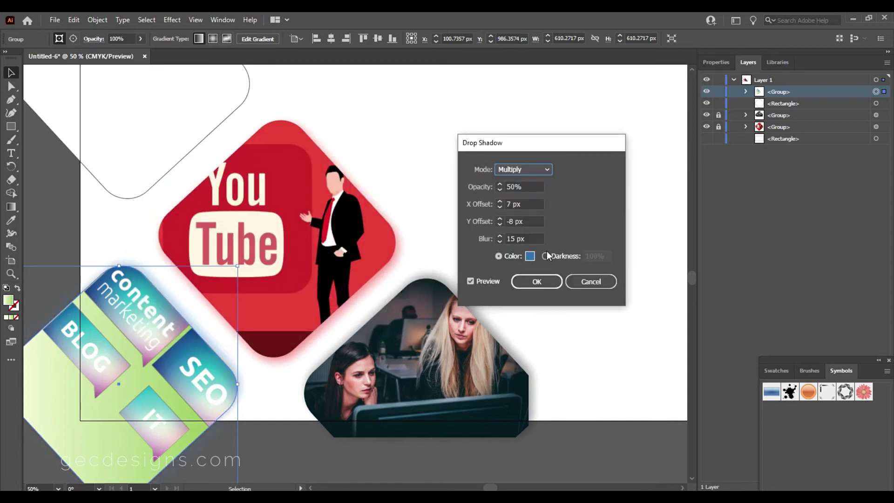
{"action": "left_click", "coordinate": [537, 281]}
{"action": "left_click", "coordinate": [520, 199]}
{"action": "scroll", "coordinate": [545, 189], "scroll_direction": "up", "scroll_amount": 3}
{"action": "scroll", "coordinate": [546, 191], "scroll_direction": "up", "scroll_amount": 1}
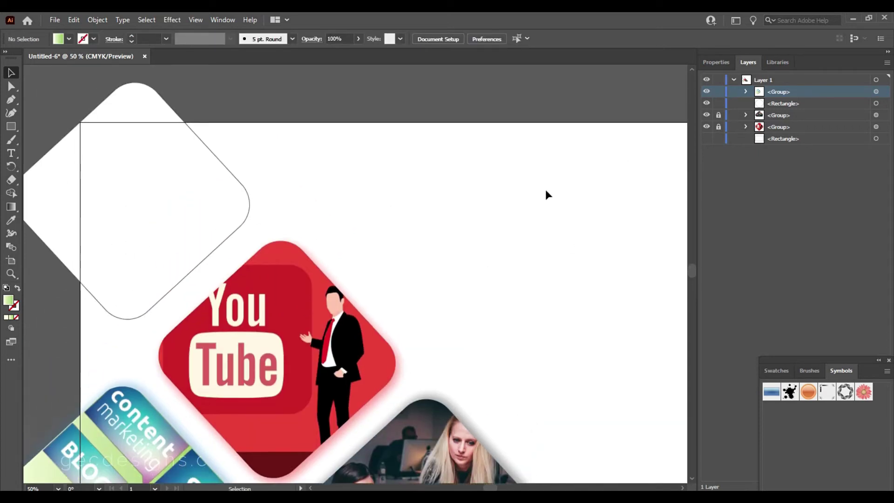
{"action": "scroll", "coordinate": [456, 193], "scroll_direction": "up", "scroll_amount": 1}
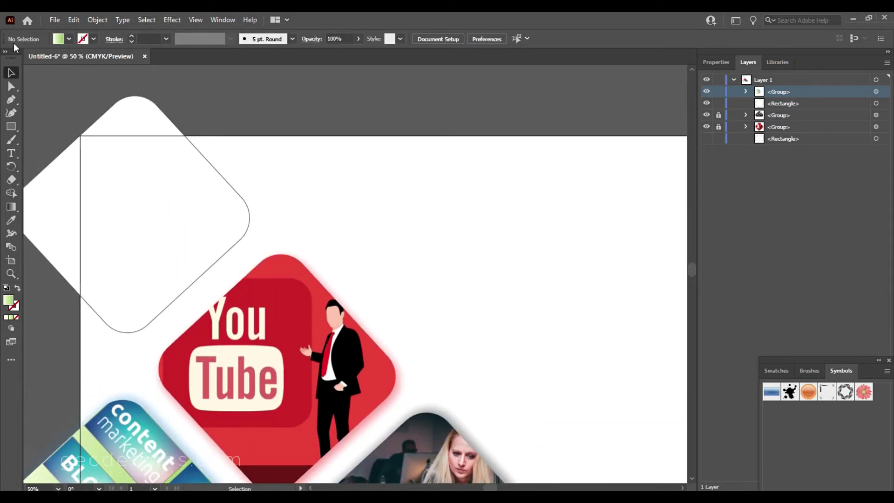
{"action": "left_click", "coordinate": [53, 21]}
Place online-4126574_1920.jpg and scale it over the top-left rounded square.
{"action": "left_click", "coordinate": [75, 222]}
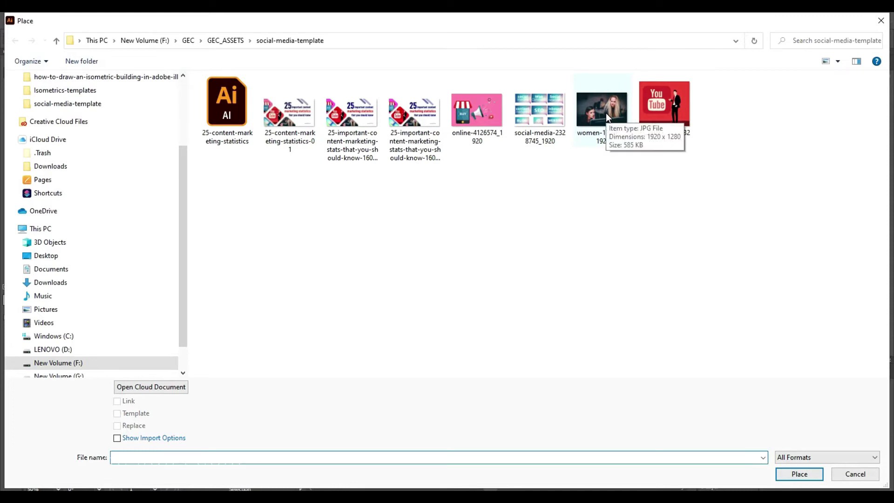
{"action": "double_click", "coordinate": [471, 119]}
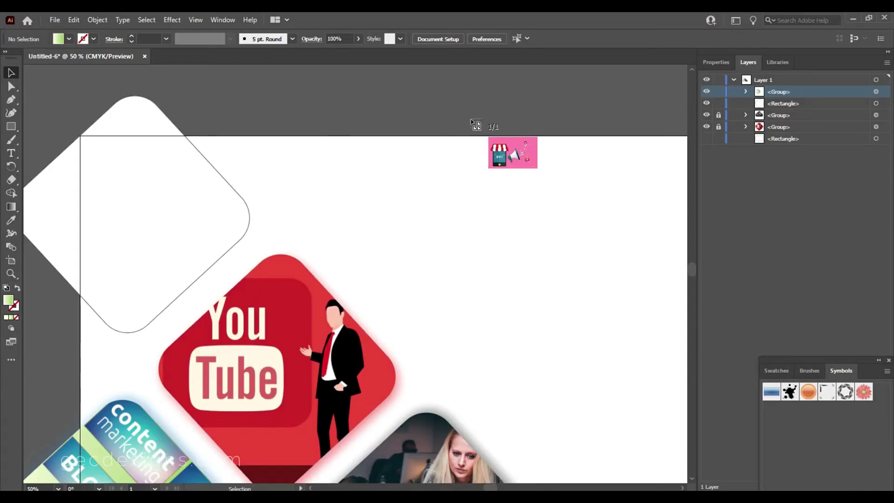
{"action": "left_click", "coordinate": [332, 194]}
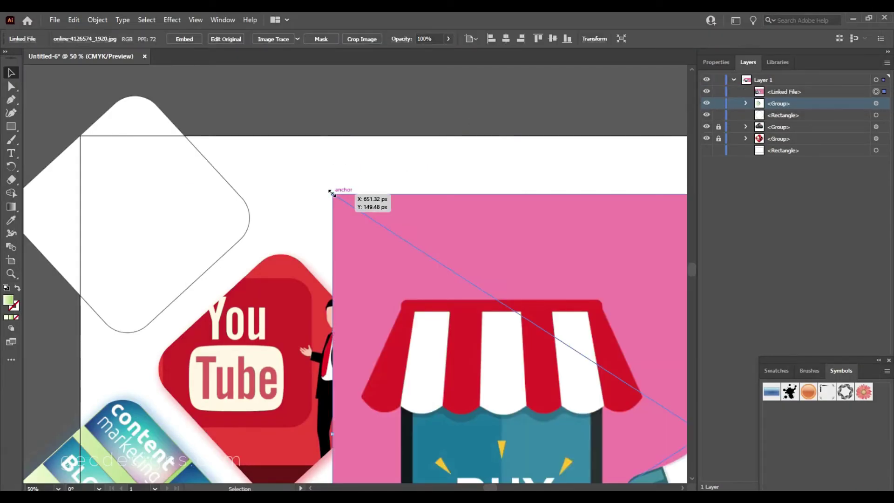
{"action": "left_click_drag", "start_coordinate": [591, 302], "coordinate": [316, 212]}
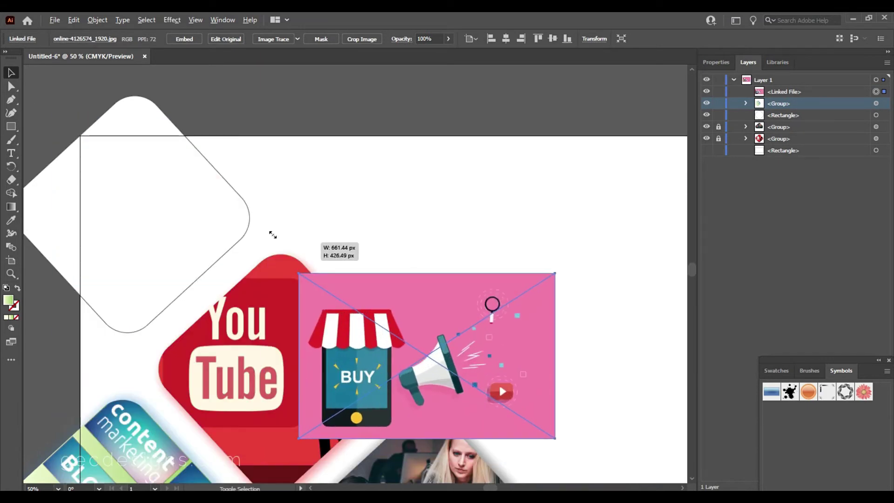
{"action": "mouse_move", "coordinate": [50, 112]}
{"action": "left_mouse_down"}
{"action": "mouse_move", "coordinate": [231, 177]}
{"action": "mouse_move", "coordinate": [213, 177]}
{"action": "left_mouse_up"}
Stack the rounded square above the pink image and make a clipping mask from both.
{"action": "left_click_drag", "start_coordinate": [787, 115], "coordinate": [787, 89]}
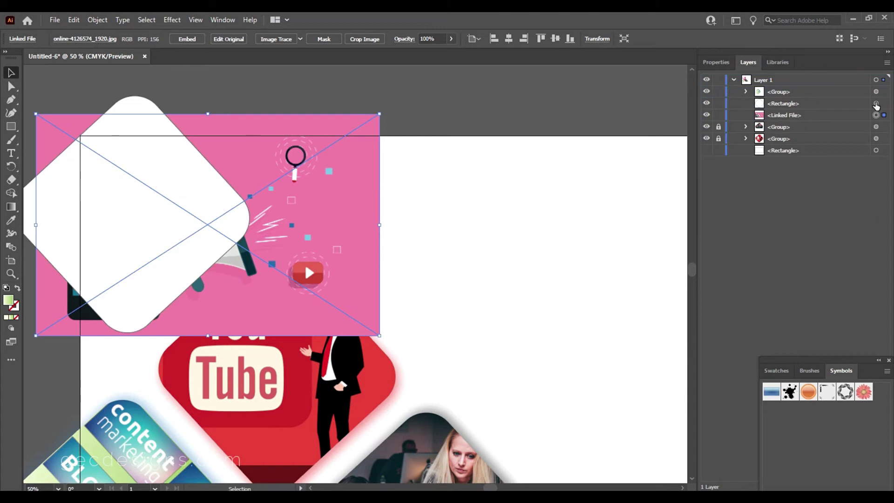
{"action": "left_click", "coordinate": [875, 103], "text": "shift"}
{"action": "left_click", "coordinate": [97, 20]}
{"action": "left_click", "coordinate": [277, 383]}
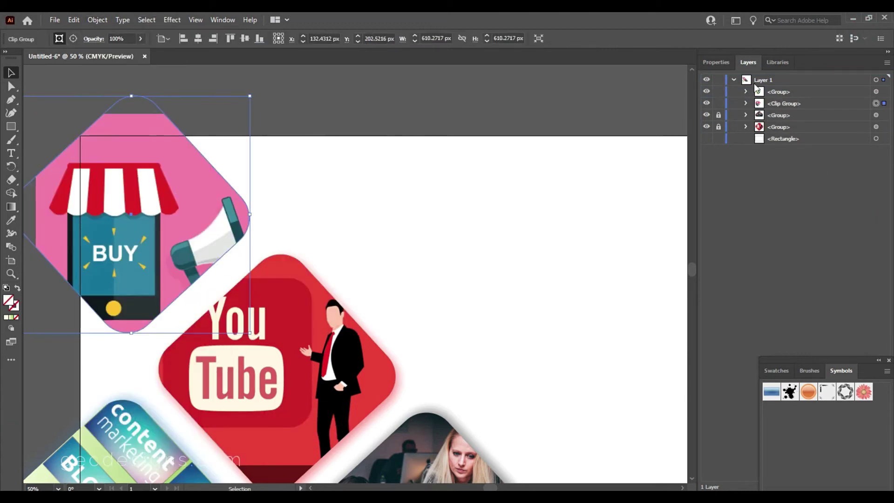
Resize and nudge the shop image inside its mask so the BUY phone and megaphone show.
{"action": "left_click", "coordinate": [746, 103]}
{"action": "left_click", "coordinate": [876, 127]}
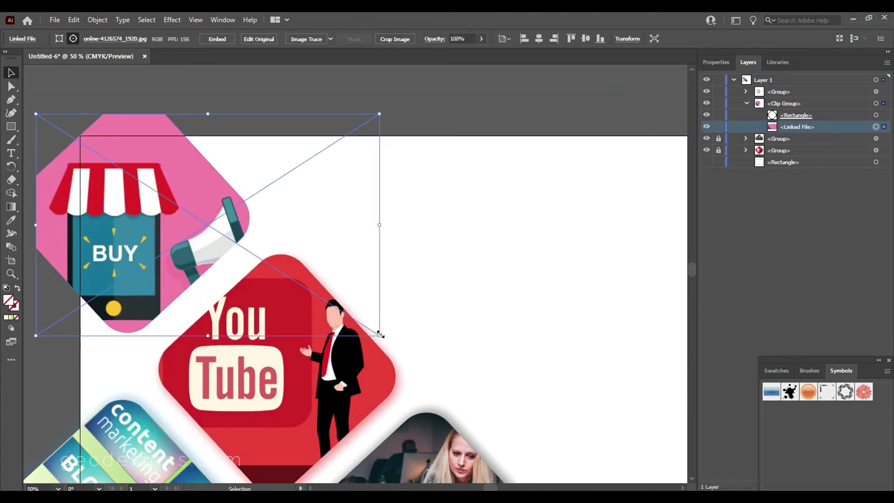
{"action": "left_click_drag", "start_coordinate": [379, 334], "coordinate": [370, 332]}
{"action": "left_click_drag", "start_coordinate": [370, 113], "coordinate": [343, 126]}
{"action": "left_click_drag", "start_coordinate": [36, 133], "coordinate": [38, 122]}
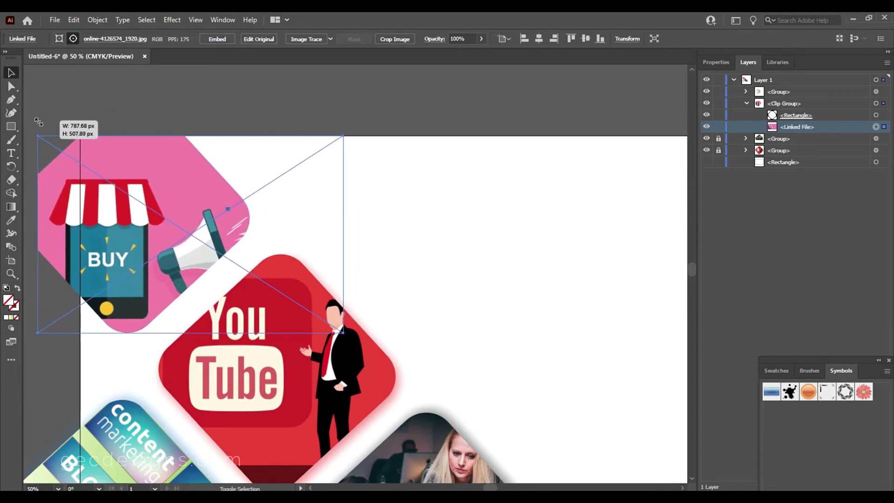
{"action": "left_click_drag", "start_coordinate": [175, 180], "coordinate": [174, 163]}
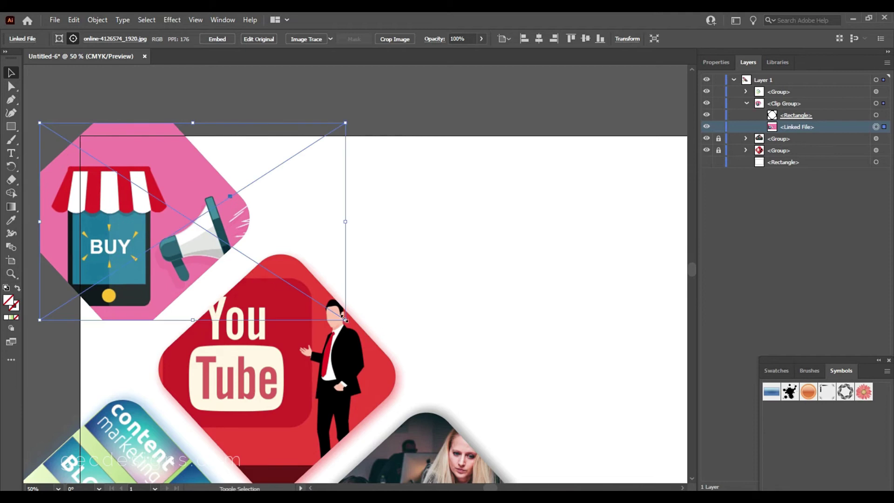
{"action": "left_click_drag", "start_coordinate": [343, 319], "coordinate": [367, 340]}
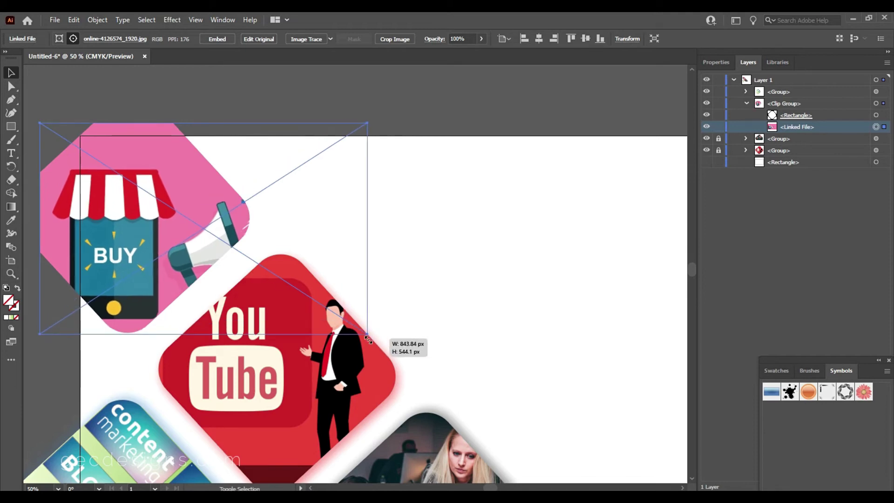
{"action": "left_click", "coordinate": [438, 105]}
Zoom out to view the whole banner and select the pink BUY card.
{"action": "scroll", "coordinate": [559, 280], "scroll_direction": "down", "scroll_amount": 1}
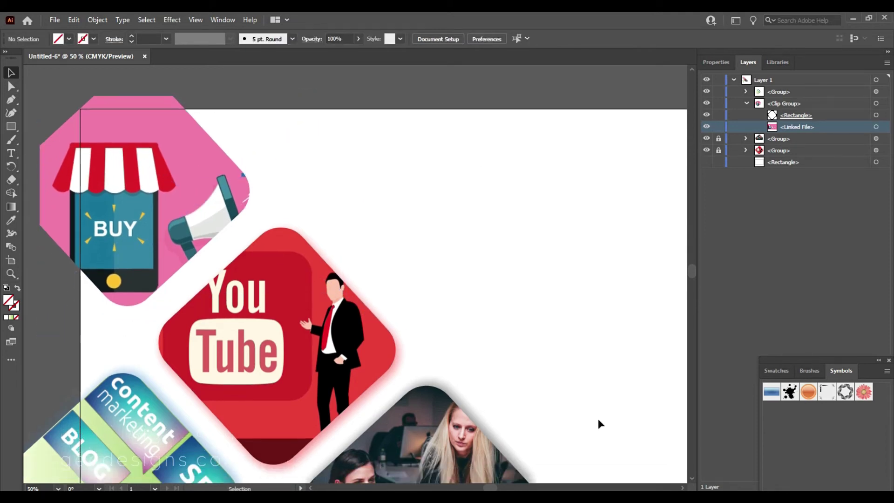
{"action": "key", "text": "ctrl+minus"}
{"action": "scroll", "coordinate": [599, 421], "scroll_direction": "down", "scroll_amount": 2}
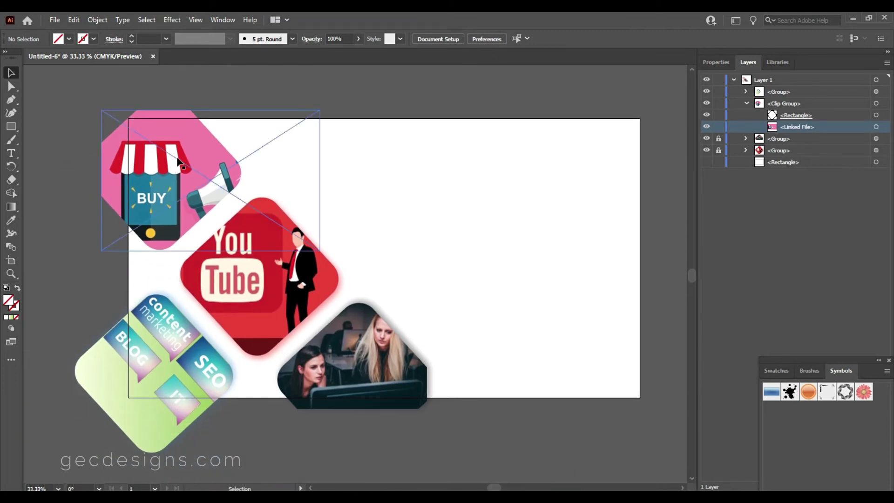
{"action": "left_click", "coordinate": [875, 127]}
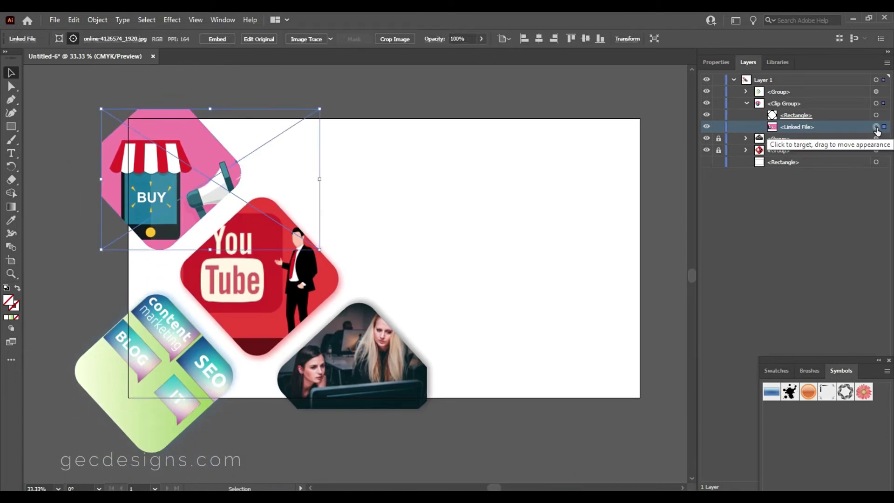
{"action": "left_click", "coordinate": [439, 104]}
{"action": "left_click", "coordinate": [876, 104]}
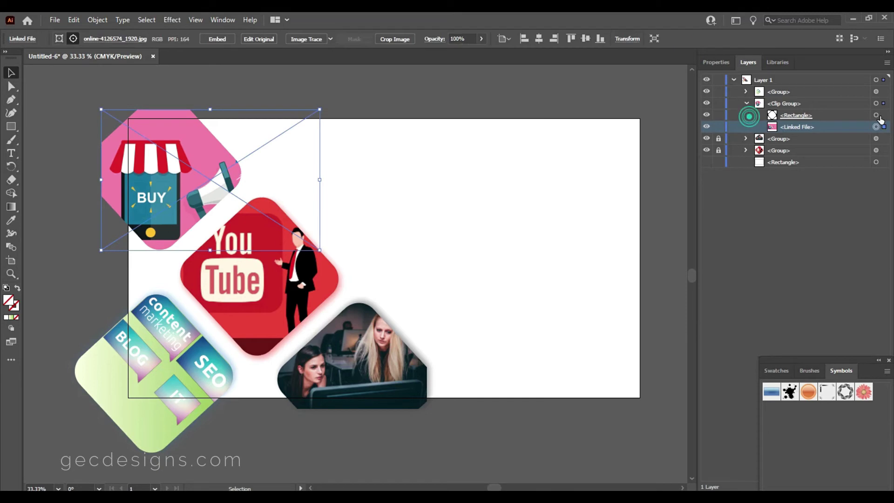
Group the pink card and apply a magenta drop shadow with a 10 px Y offset.
{"action": "key", "text": "ctrl+g"}
{"action": "left_click", "coordinate": [171, 19]}
{"action": "left_click", "coordinate": [327, 148]}
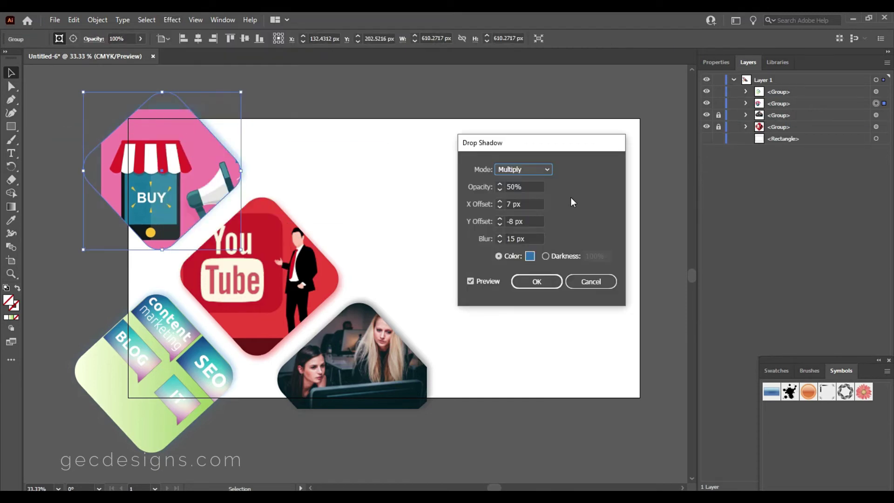
{"action": "left_click", "coordinate": [530, 256]}
{"action": "left_click", "coordinate": [303, 194]}
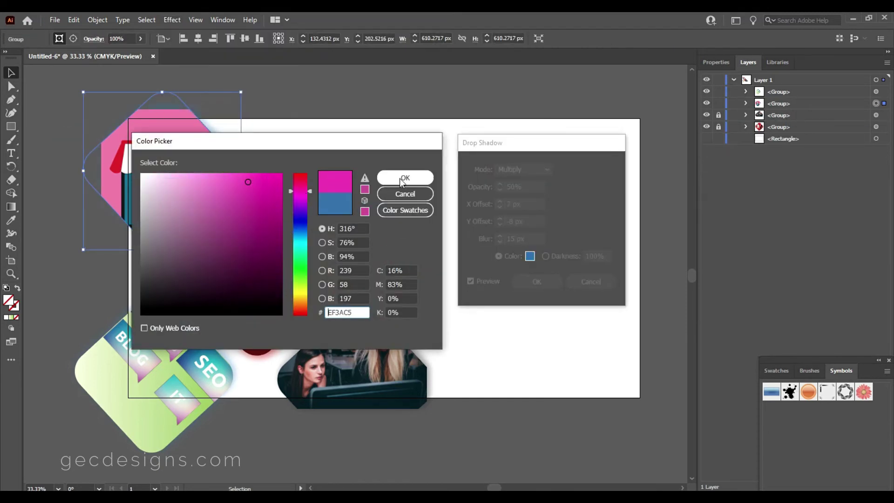
{"action": "left_click", "coordinate": [405, 178]}
{"action": "left_click", "coordinate": [524, 221]}
{"action": "type", "text": "10"}
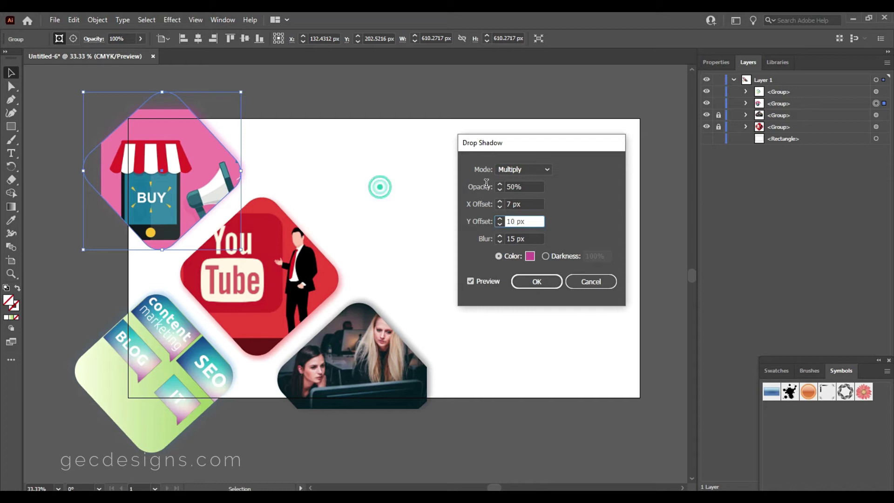
{"action": "left_click", "coordinate": [513, 187]}
{"action": "key", "text": "Return"}
{"action": "left_click", "coordinate": [339, 103]}
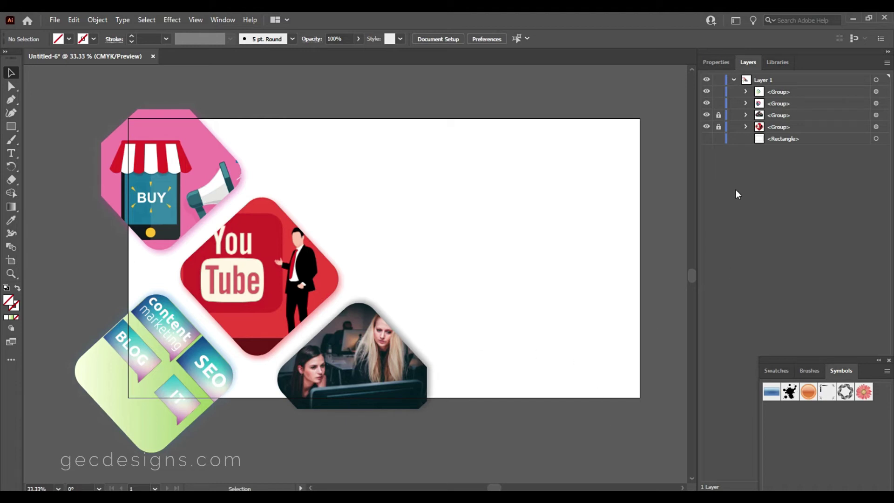
Expand the women photo card in Layers and unlock it.
{"action": "left_click", "coordinate": [745, 115]}
{"action": "left_click", "coordinate": [787, 149]}
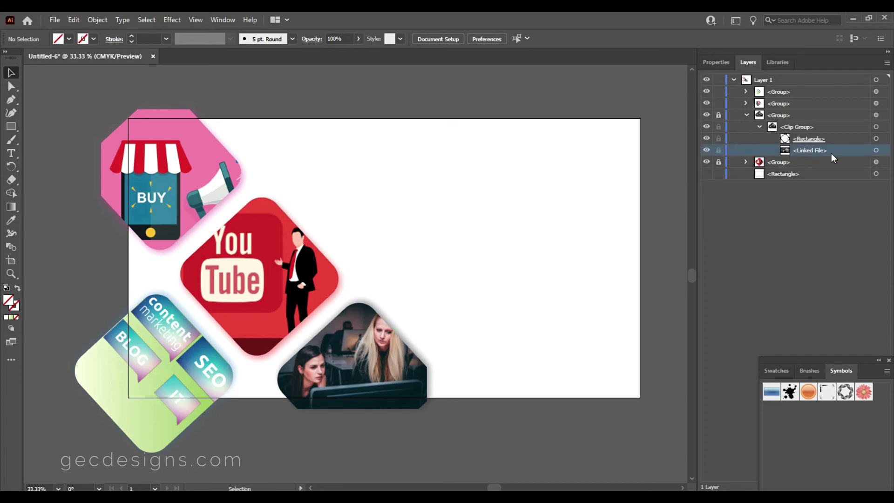
{"action": "left_click", "coordinate": [876, 150]}
{"action": "left_click", "coordinate": [758, 126]}
{"action": "left_click", "coordinate": [718, 116]}
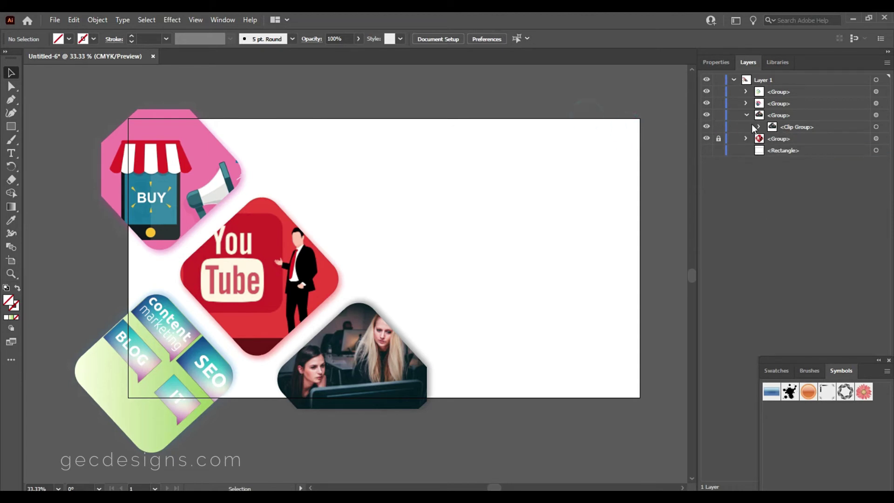
{"action": "left_click", "coordinate": [758, 127]}
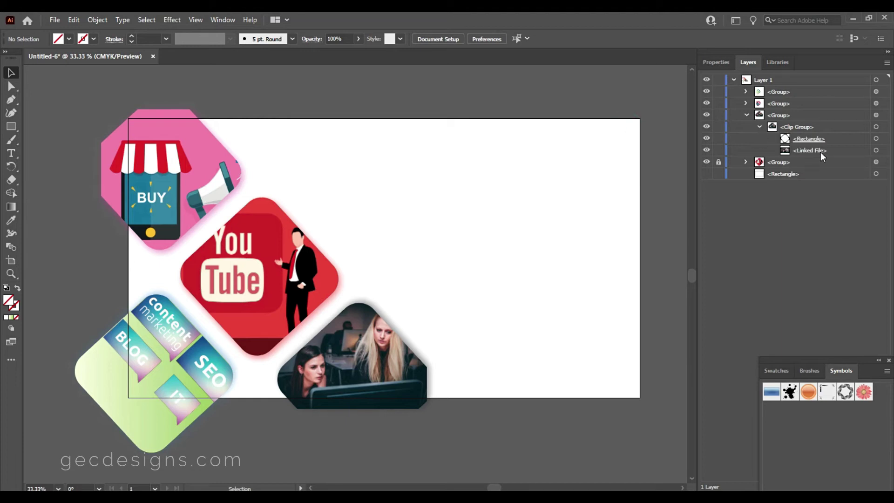
Enlarge the women photo to 651.96 × 434.64 px inside its card and collapse its layers.
{"action": "left_click", "coordinate": [876, 149]}
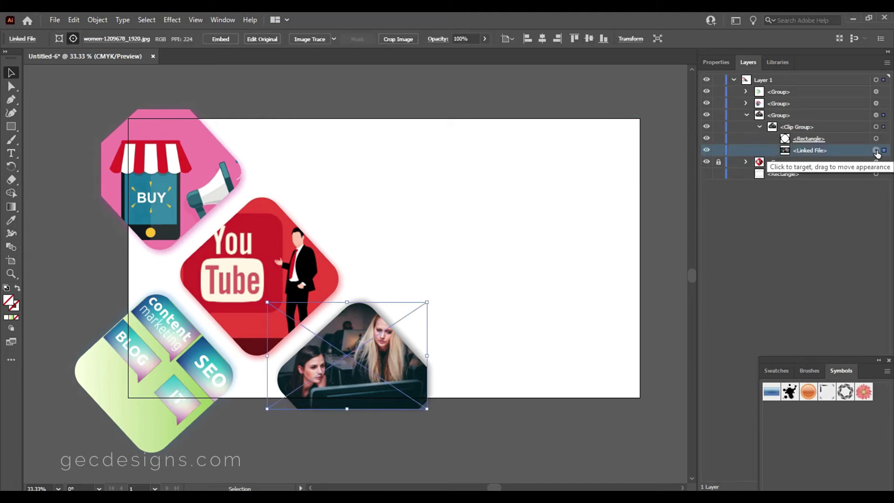
{"action": "left_click_drag", "start_coordinate": [427, 412], "coordinate": [437, 419]}
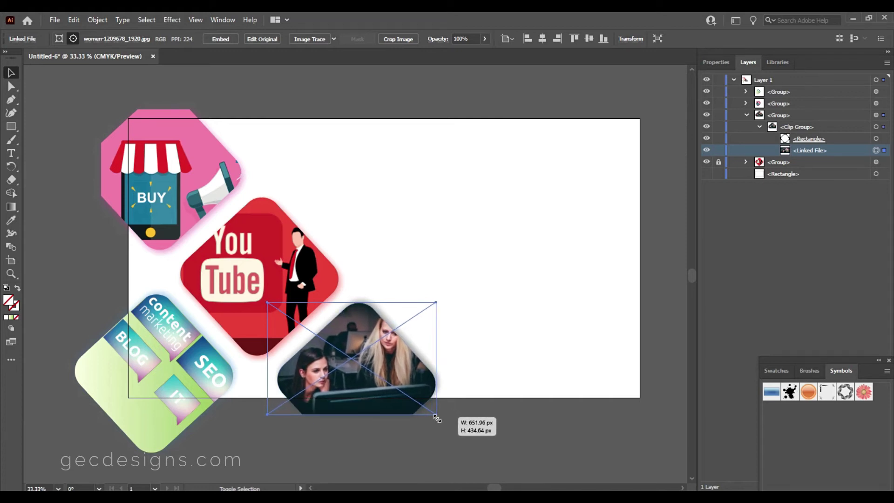
{"action": "left_click_drag", "start_coordinate": [436, 418], "coordinate": [436, 418]}
{"action": "key", "text": "ctrl+shift+a"}
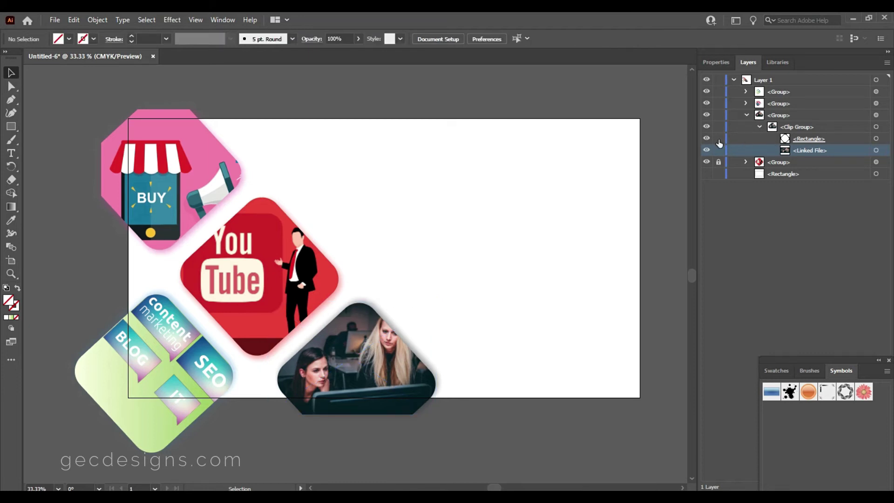
{"action": "left_click", "coordinate": [759, 126]}
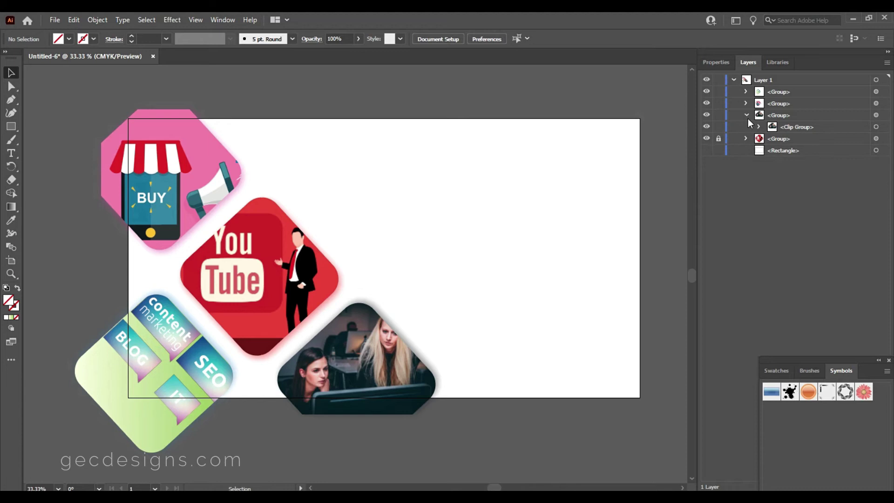
{"action": "left_click", "coordinate": [746, 115]}
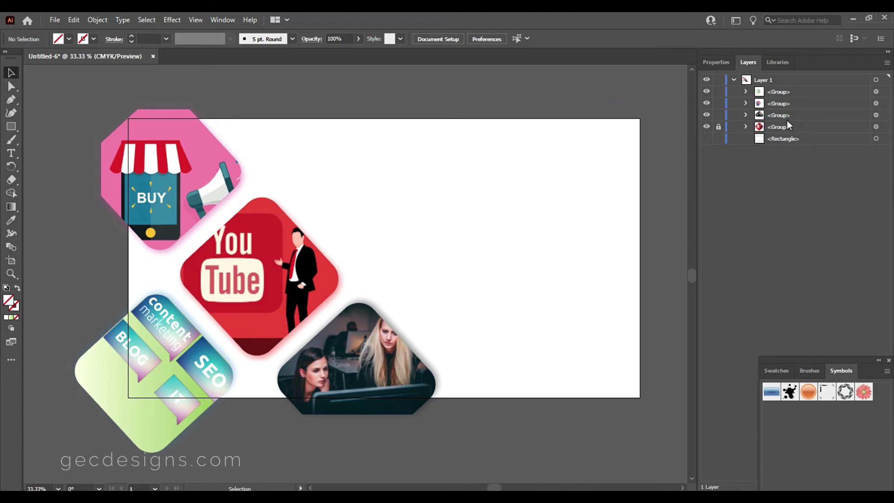
Move the background rectangle to the top, make it visible, and group the four cards.
{"action": "left_click", "coordinate": [783, 138]}
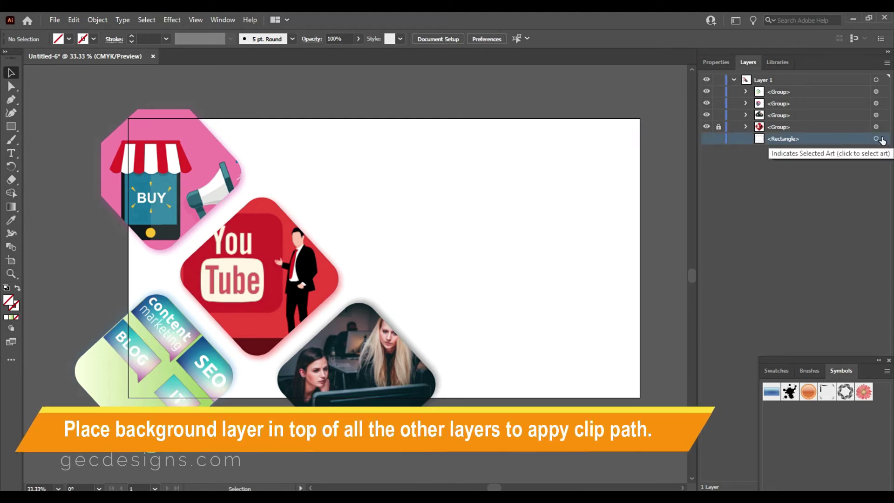
{"action": "left_click_drag", "start_coordinate": [779, 138], "coordinate": [778, 89]}
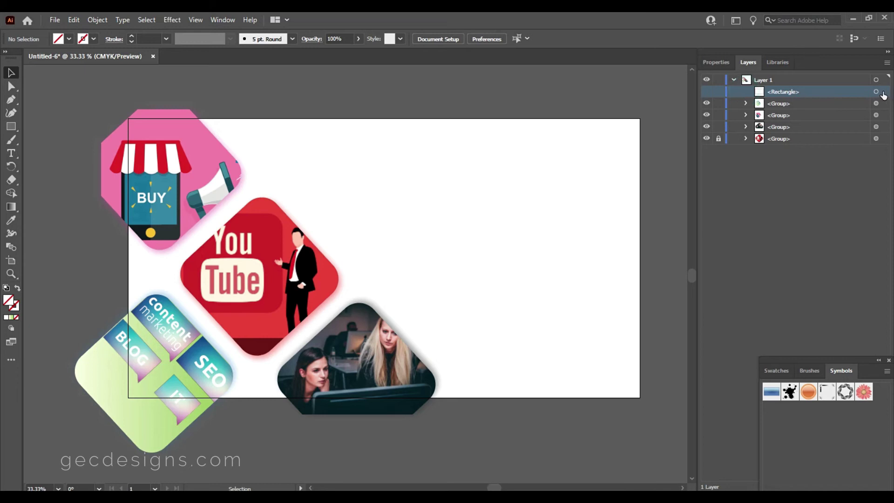
{"action": "left_click", "coordinate": [706, 91]}
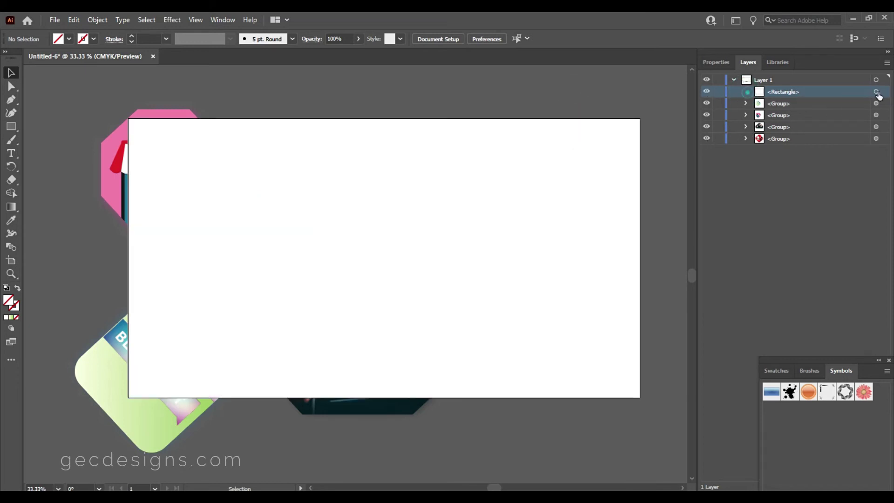
{"action": "left_click", "coordinate": [876, 92]}
{"action": "left_click", "coordinate": [876, 103]}
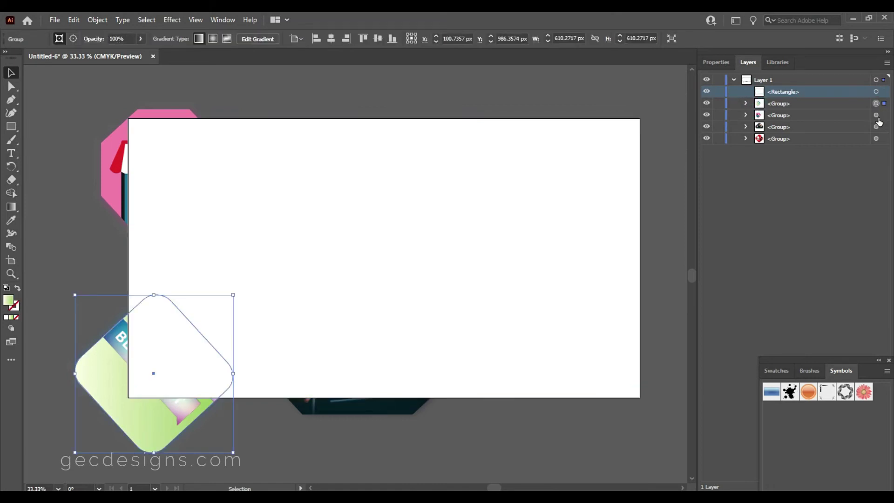
{"action": "left_click", "coordinate": [876, 115], "text": "shift"}
{"action": "left_click", "coordinate": [876, 103], "text": "shift"}
{"action": "left_click", "coordinate": [876, 139], "text": "shift"}
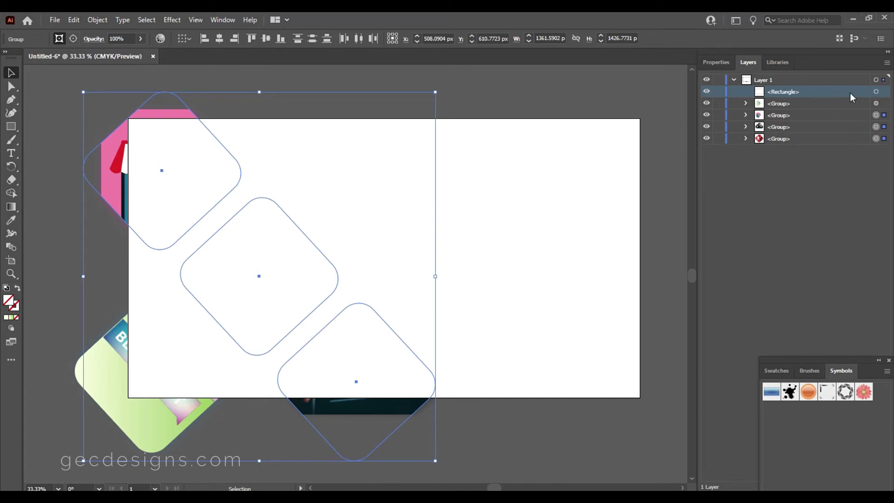
{"action": "left_click", "coordinate": [877, 104], "text": "shift"}
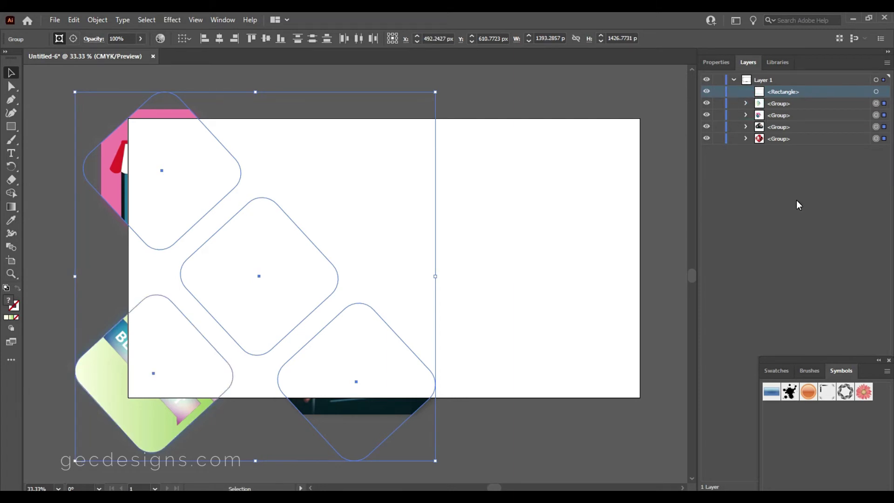
{"action": "key", "text": "ctrl+g"}
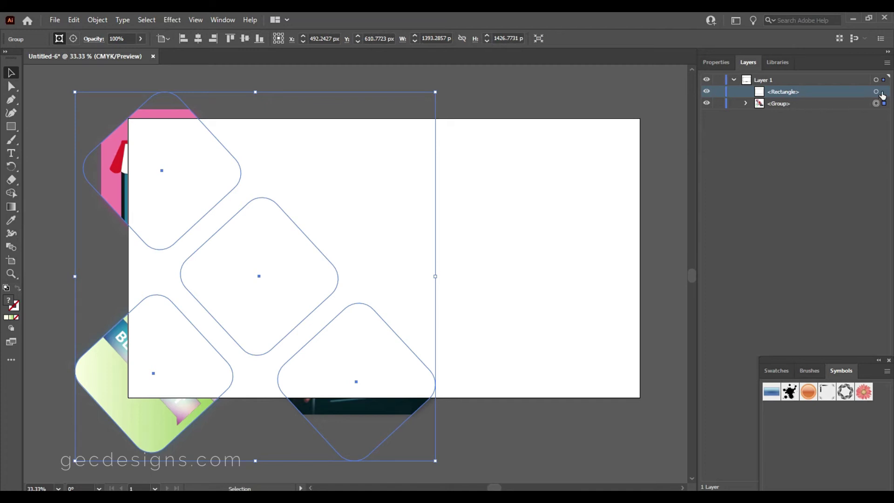
Select the card group with the 1980 × 1080 px rectangle and make a clipping mask.
{"action": "left_click", "coordinate": [877, 92]}
{"action": "left_click", "coordinate": [878, 103]}
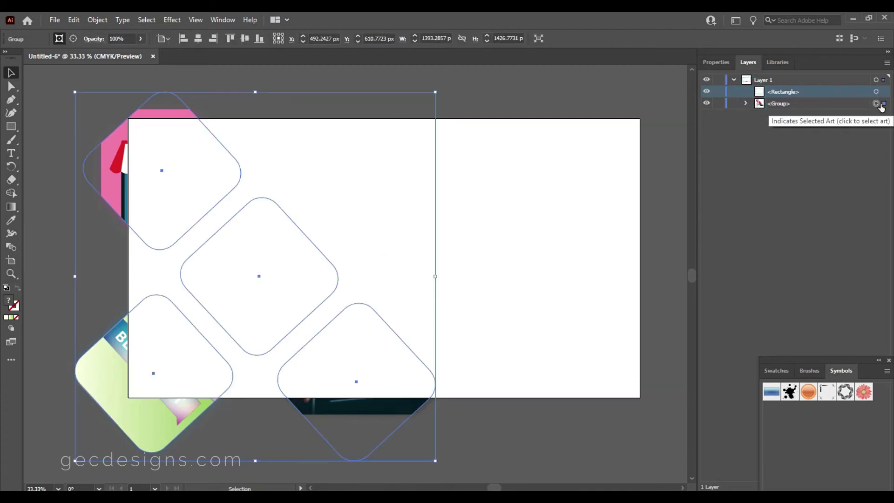
{"action": "left_click", "coordinate": [876, 91], "text": "shift"}
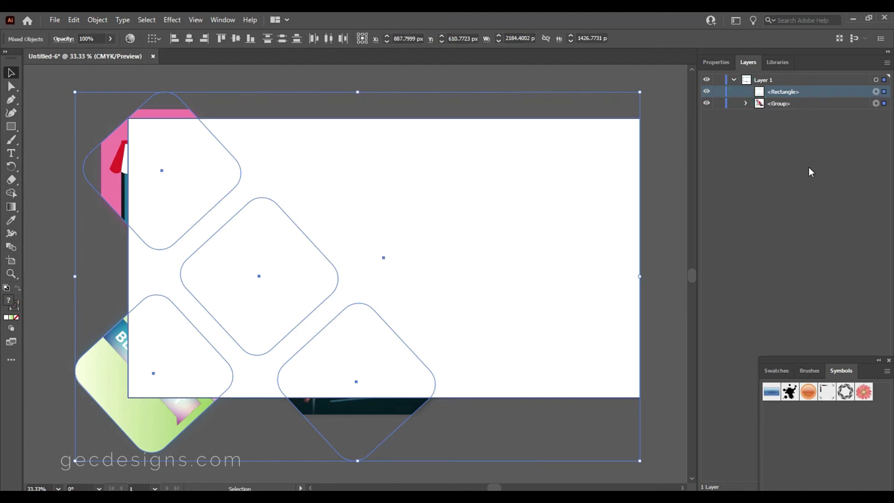
{"action": "left_click", "coordinate": [98, 20]}
{"action": "mouse_move", "coordinate": [124, 412]}
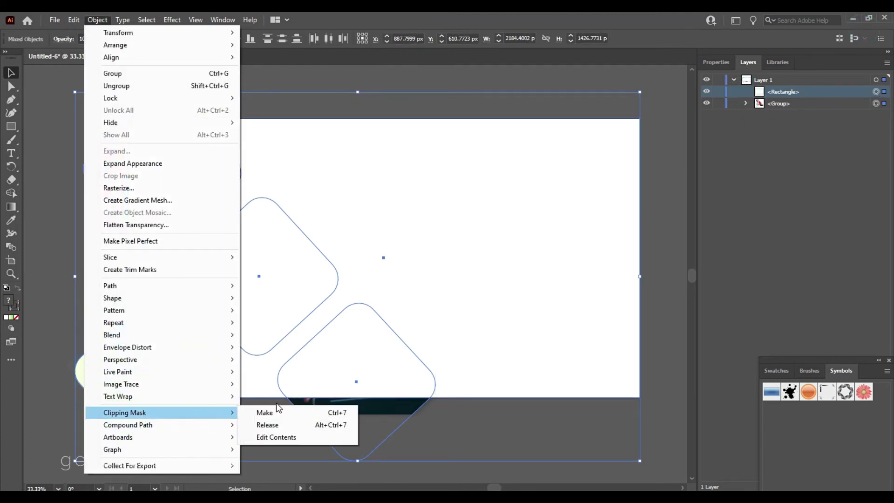
{"action": "left_click", "coordinate": [274, 412]}
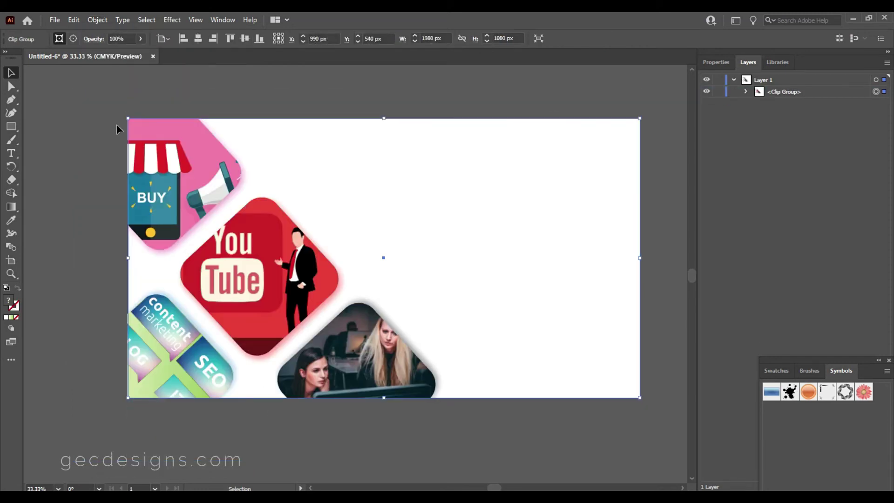
Draw a tall, thin rectangle bar near the top centre beside the cards.
{"action": "left_click", "coordinate": [103, 154]}
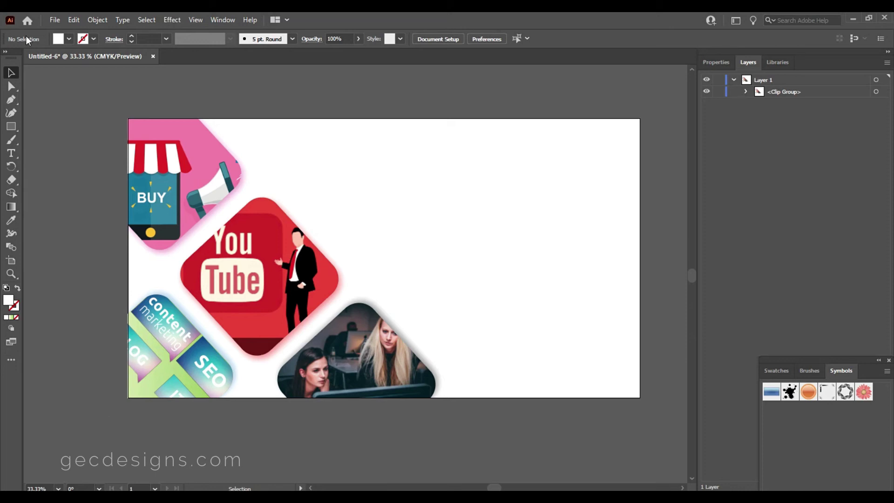
{"action": "left_click", "coordinate": [11, 153]}
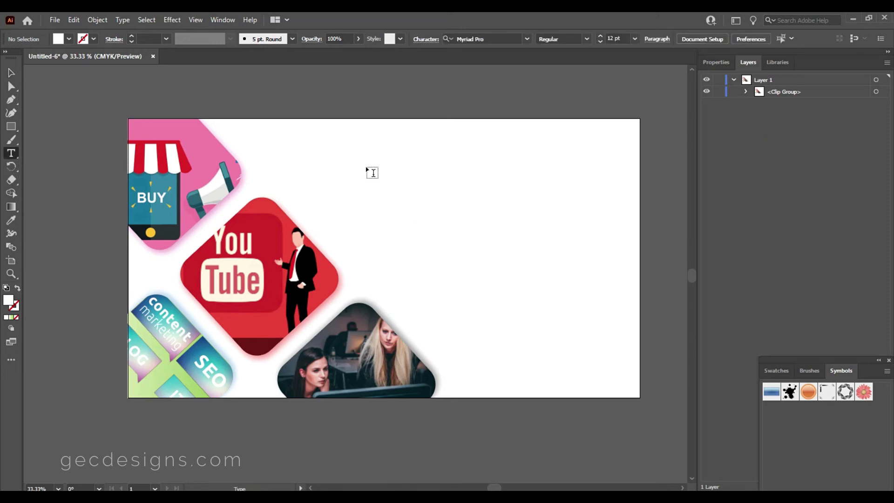
{"action": "left_click", "coordinate": [11, 127]}
{"action": "left_click_drag", "start_coordinate": [410, 119], "coordinate": [429, 262]}
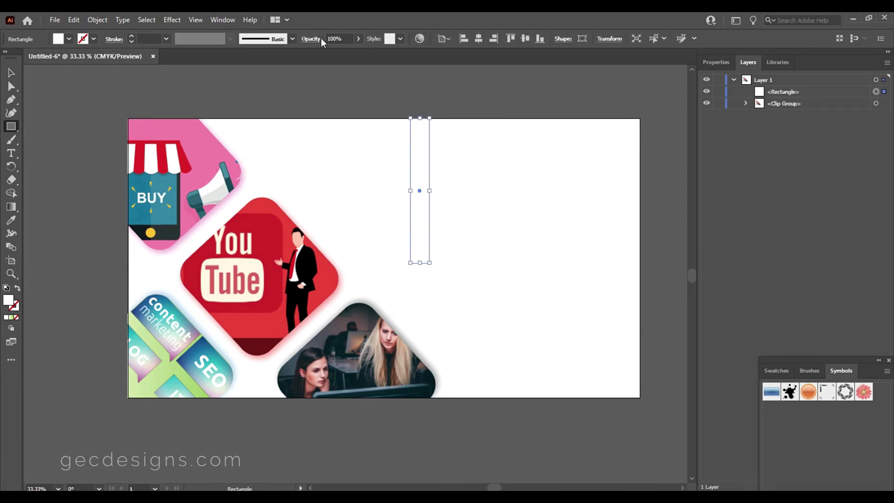
Fill the bar dark navy and round its corners fully to 36.72 px.
{"action": "left_click", "coordinate": [11, 86]}
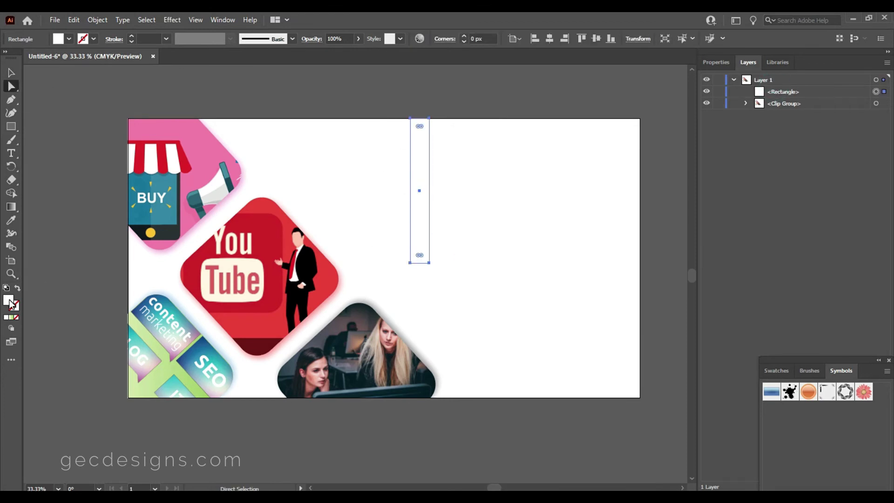
{"action": "left_click", "coordinate": [12, 74]}
{"action": "double_click", "coordinate": [9, 300]}
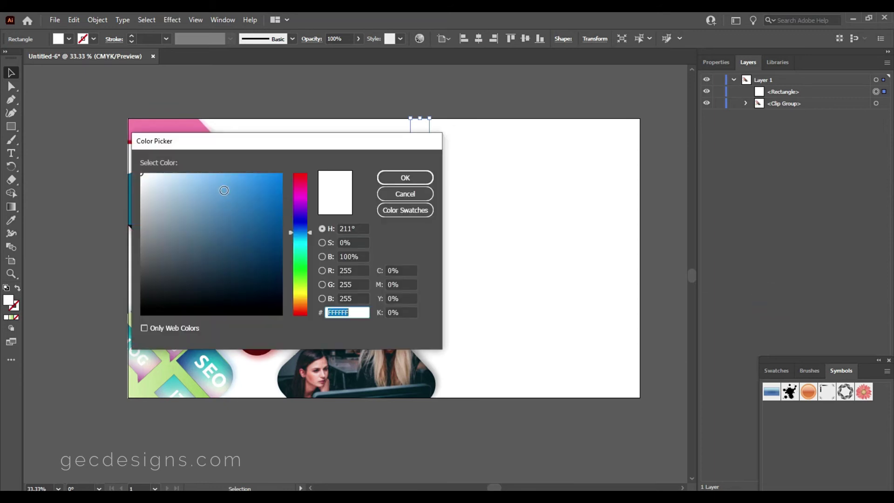
{"action": "left_click", "coordinate": [274, 265]}
{"action": "key", "text": "Return"}
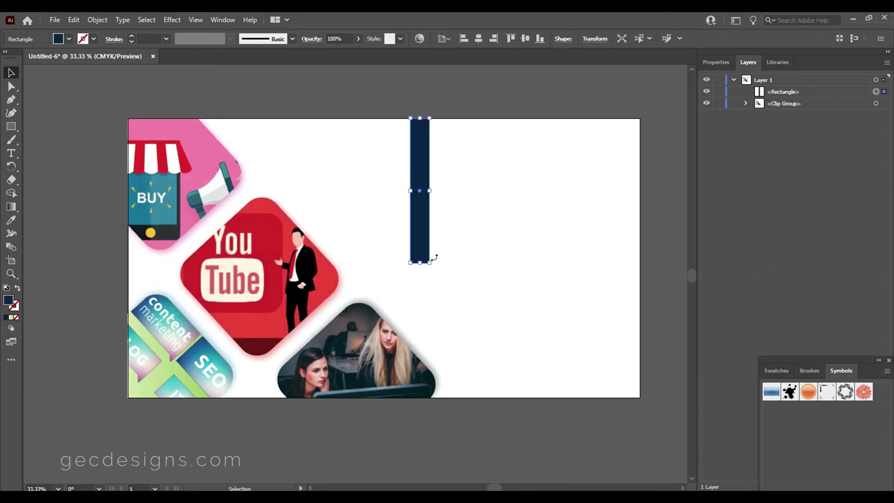
{"action": "left_click", "coordinate": [6, 90]}
{"action": "left_click_drag", "start_coordinate": [420, 255], "coordinate": [420, 240]}
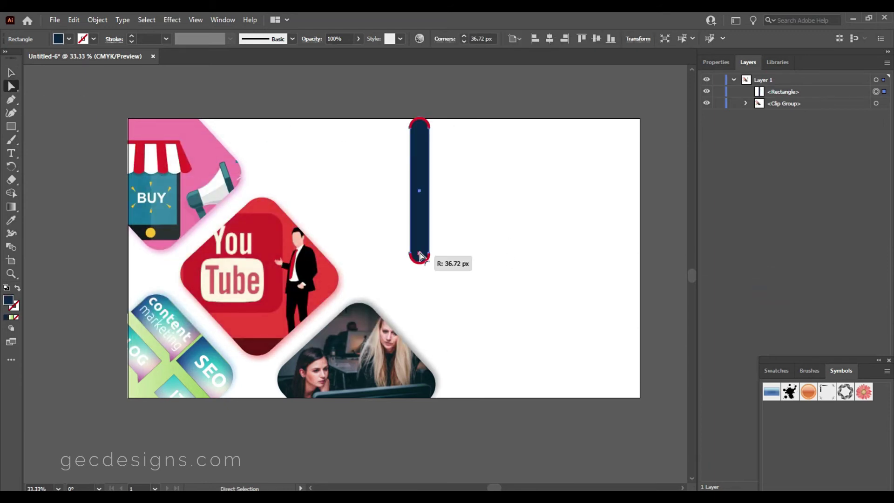
Rotate the rounded bar to about 45° and move it to the top right.
{"action": "left_click", "coordinate": [11, 74]}
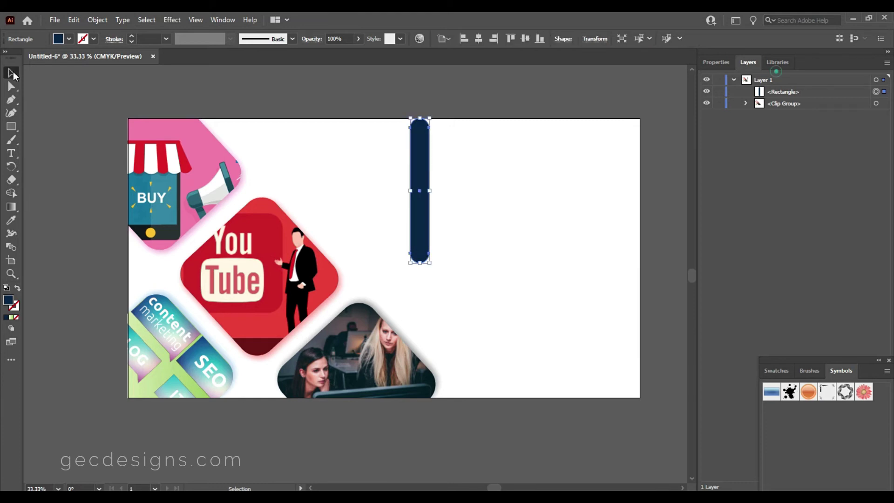
{"action": "left_click_drag", "start_coordinate": [420, 269], "coordinate": [482, 254]}
{"action": "mouse_move", "coordinate": [389, 214]}
{"action": "left_mouse_down"}
{"action": "mouse_move", "coordinate": [329, 231]}
{"action": "mouse_move", "coordinate": [349, 229]}
{"action": "left_mouse_up"}
{"action": "left_click_drag", "start_coordinate": [395, 269], "coordinate": [390, 268]}
{"action": "left_click_drag", "start_coordinate": [354, 230], "coordinate": [334, 238]}
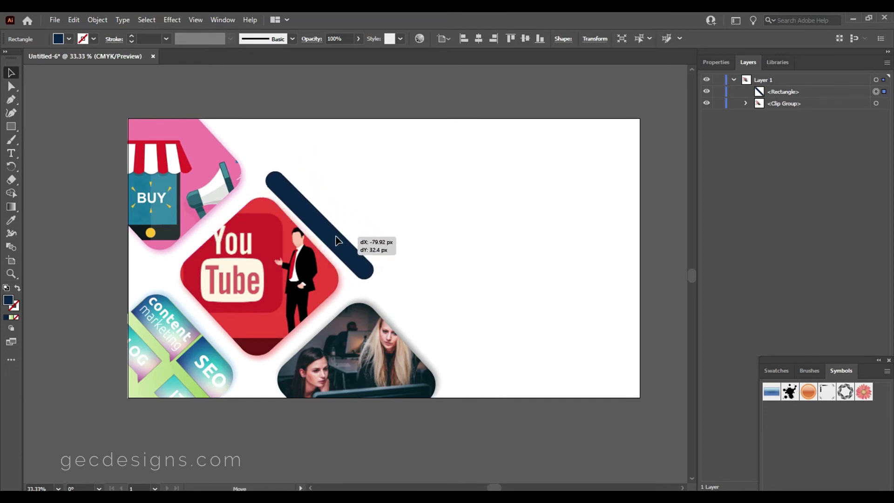
{"action": "left_click_drag", "start_coordinate": [377, 275], "coordinate": [372, 281]}
{"action": "mouse_move", "coordinate": [338, 245]}
{"action": "left_mouse_down"}
{"action": "mouse_move", "coordinate": [482, 158]}
{"action": "mouse_move", "coordinate": [471, 148]}
{"action": "left_mouse_up"}
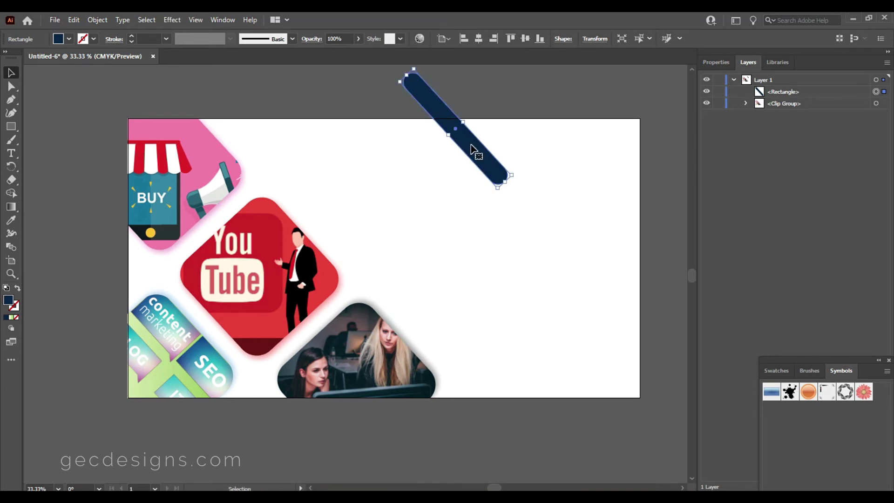
Set the bar to 50% opacity, and add a parallel copy beside it at 30% opacity.
{"action": "left_click", "coordinate": [343, 37]}
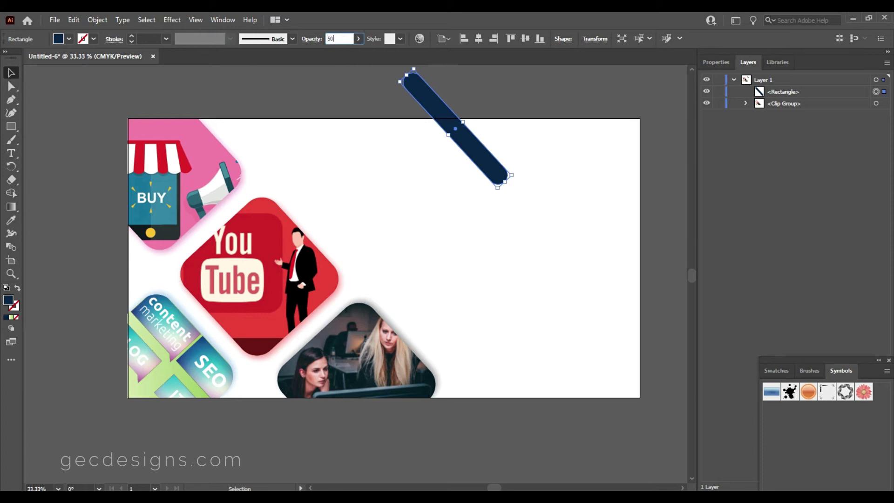
{"action": "key", "text": "Return"}
{"action": "key", "text": "ctrl+v"}
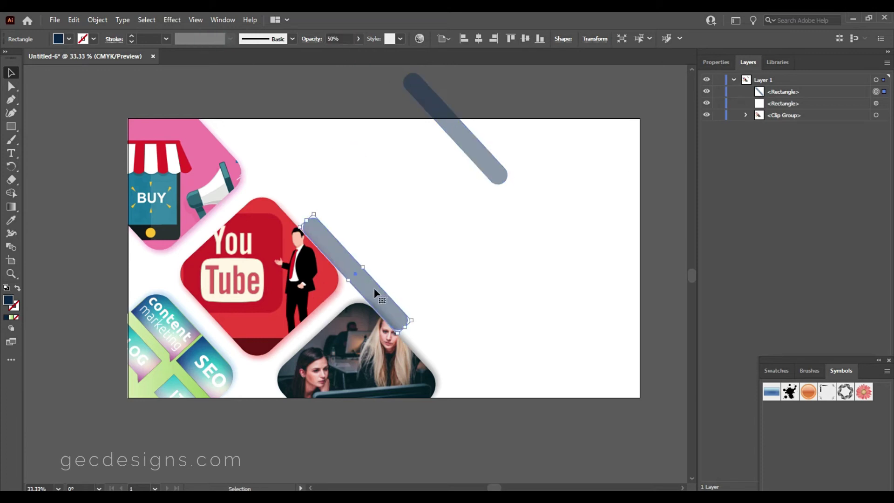
{"action": "left_click_drag", "start_coordinate": [374, 288], "coordinate": [524, 158]}
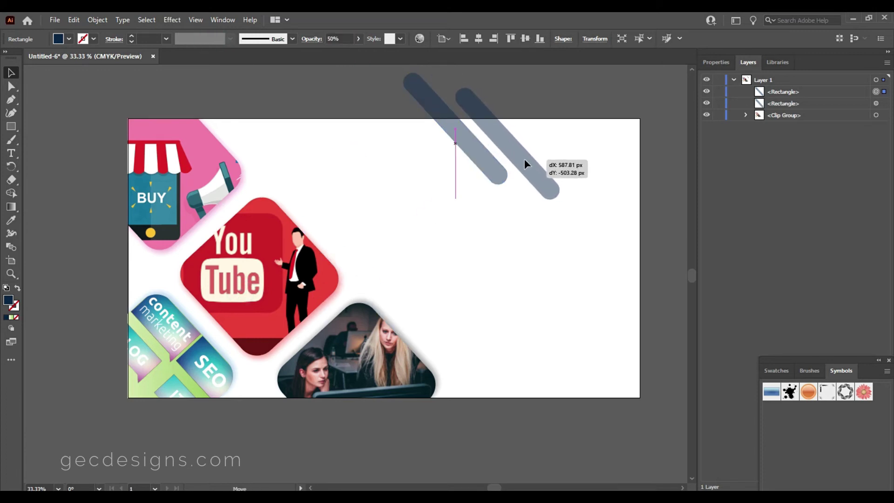
{"action": "left_click_drag", "start_coordinate": [524, 158], "coordinate": [524, 159]}
{"action": "left_click", "coordinate": [339, 38]}
{"action": "type", "text": "30"}
{"action": "key", "text": "Return"}
Move both bar layers into the Clip Group so they are trimmed at the banner edge.
{"action": "left_click", "coordinate": [199, 98]}
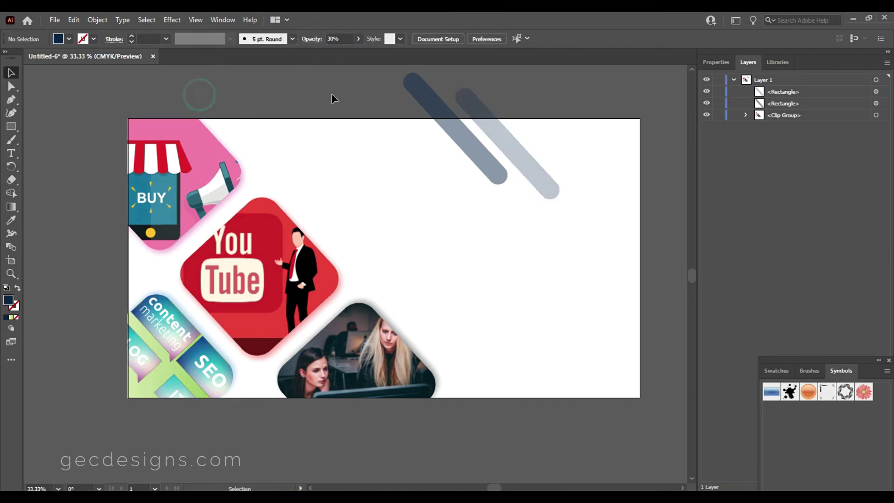
{"action": "mouse_move", "coordinate": [783, 118]}
{"action": "left_mouse_down"}
{"action": "mouse_move", "coordinate": [788, 98]}
{"action": "mouse_move", "coordinate": [791, 129]}
{"action": "mouse_move", "coordinate": [786, 120]}
{"action": "mouse_move", "coordinate": [798, 120]}
{"action": "left_mouse_up"}
{"action": "left_click", "coordinate": [745, 92]}
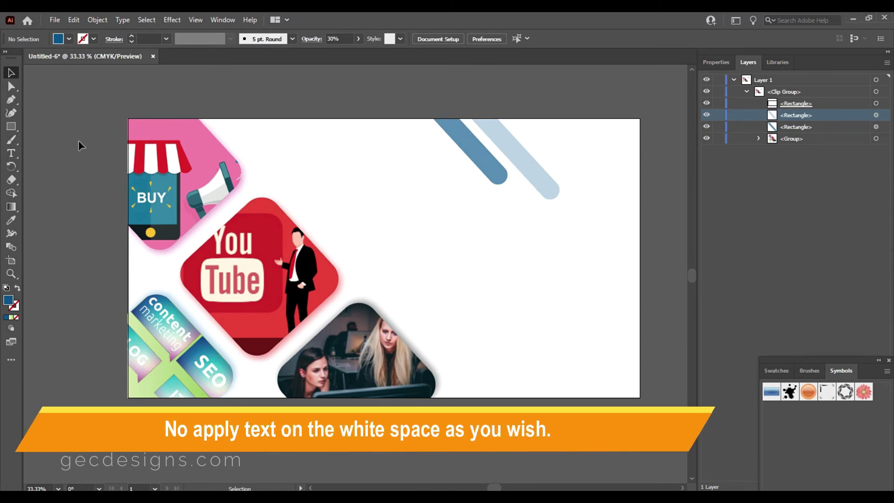
Add a '25' text object on the artboard at 350 pt.
{"action": "left_click", "coordinate": [11, 153]}
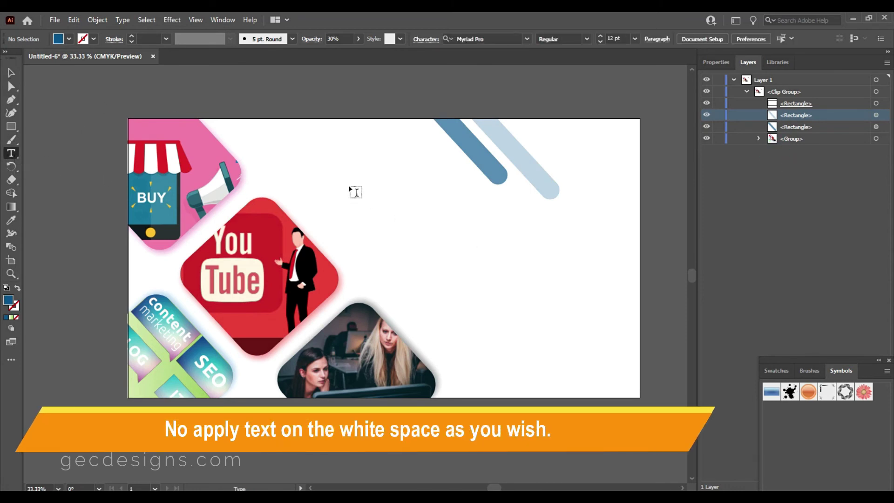
{"action": "left_click", "coordinate": [350, 188]}
{"action": "type", "text": "2"}
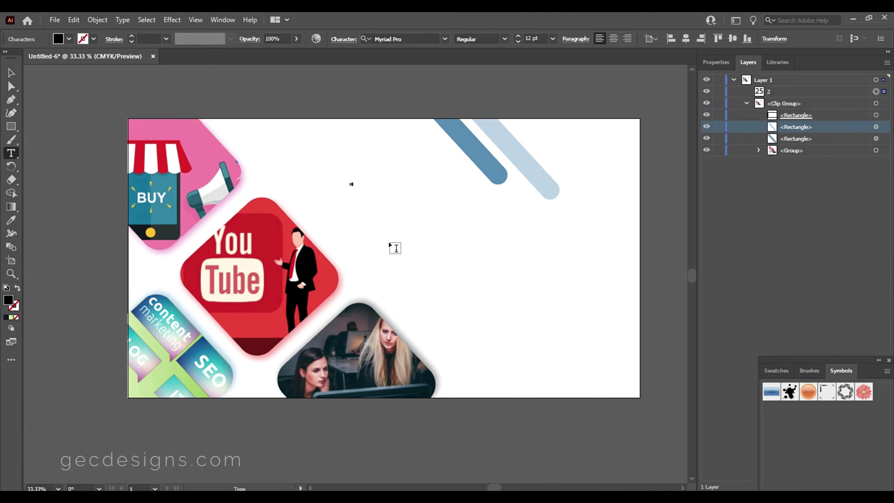
{"action": "key", "text": "ctrl"}
{"action": "left_click", "coordinate": [532, 39]}
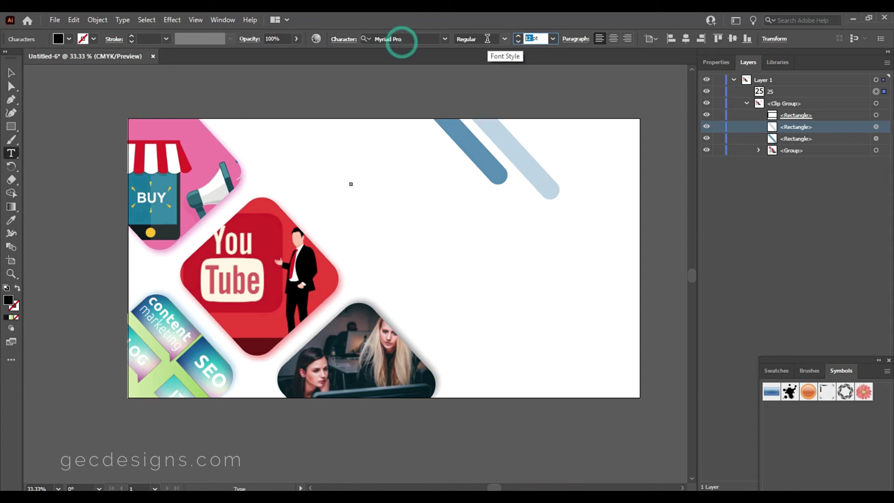
{"action": "type", "text": "350"}
{"action": "key", "text": "Return"}
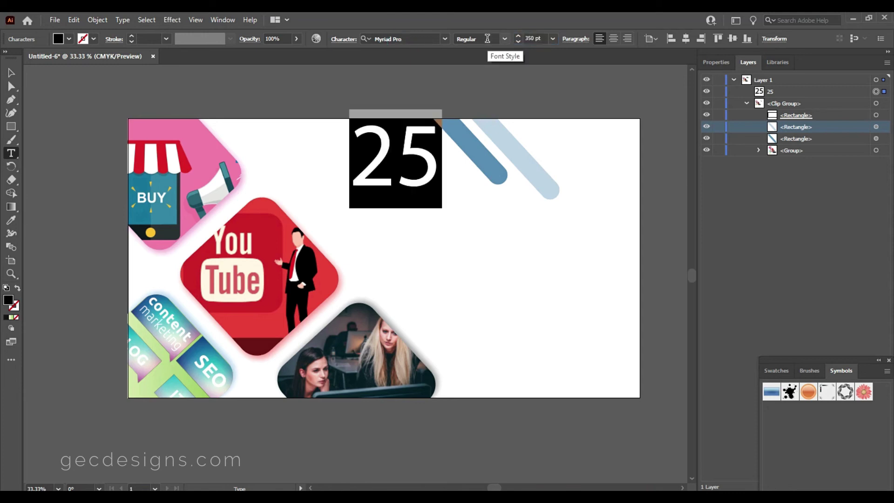
Set the '25' in D-DIN Condensed Bold and move it lower on the artboard.
{"action": "left_click", "coordinate": [445, 39]}
{"action": "scroll", "coordinate": [442, 225], "scroll_direction": "down", "scroll_amount": 10}
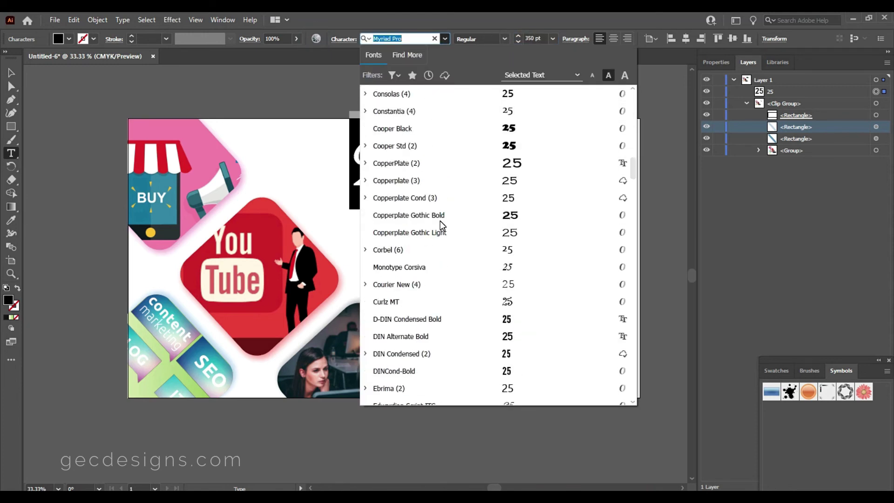
{"action": "left_click", "coordinate": [429, 317]}
{"action": "key", "text": "Escape"}
{"action": "left_click_drag", "start_coordinate": [394, 153], "coordinate": [387, 196]}
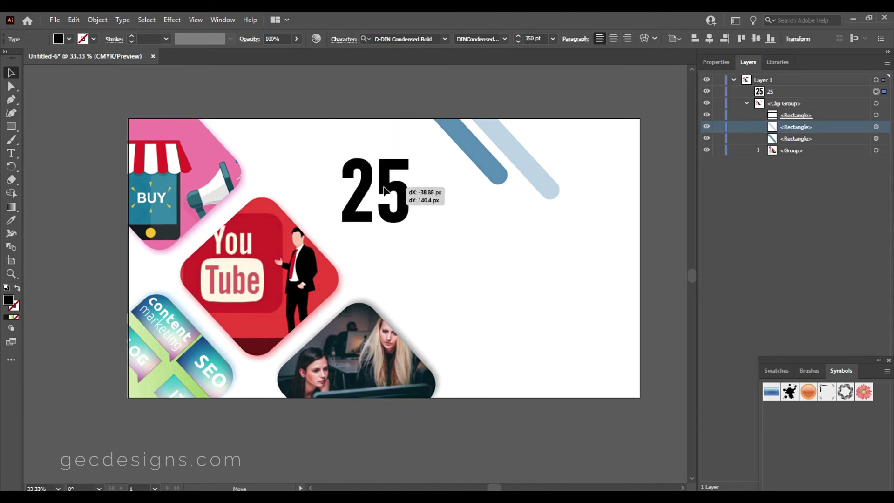
Fill the '25' navy and bring up the Stylize > Drop Shadow settings.
{"action": "double_click", "coordinate": [8, 301]}
{"action": "left_click", "coordinate": [266, 249]}
{"action": "left_click", "coordinate": [301, 228]}
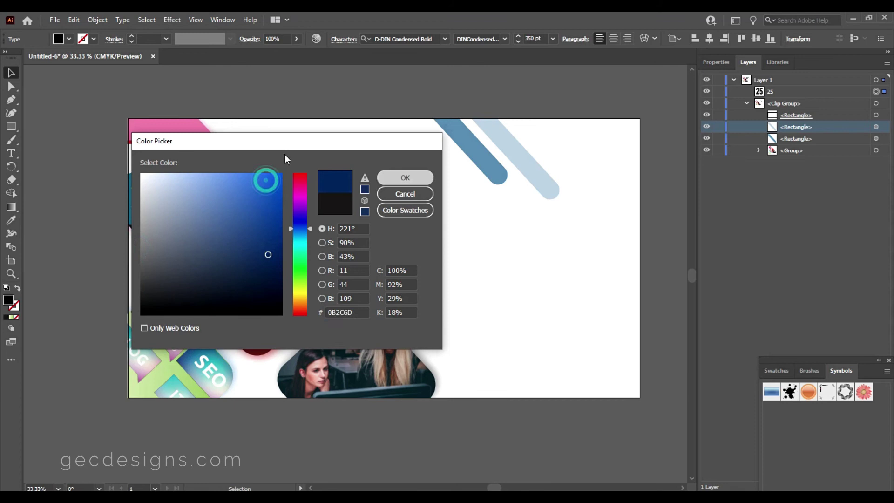
{"action": "key", "text": "Return"}
{"action": "left_click", "coordinate": [172, 19]}
{"action": "left_click", "coordinate": [316, 145]}
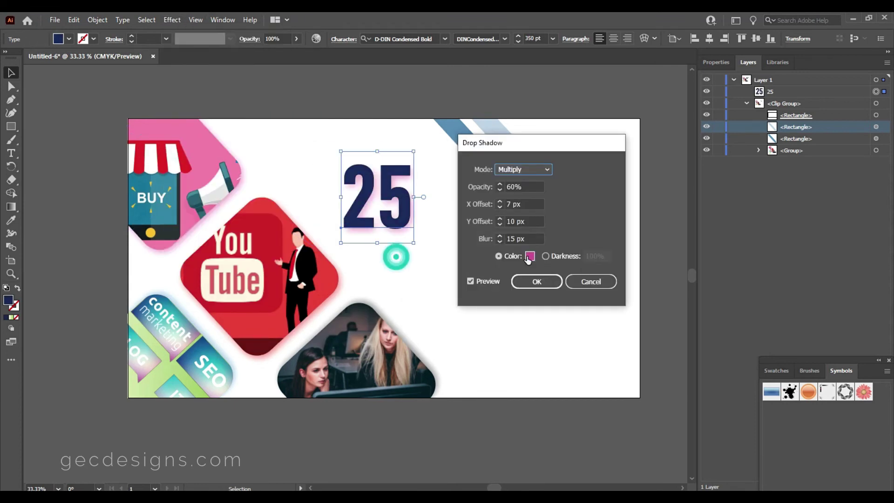
Apply a drop shadow to the '25' using a navy shadow colour.
{"action": "left_click", "coordinate": [530, 256]}
{"action": "left_click", "coordinate": [272, 243]}
{"action": "left_click", "coordinate": [394, 177]}
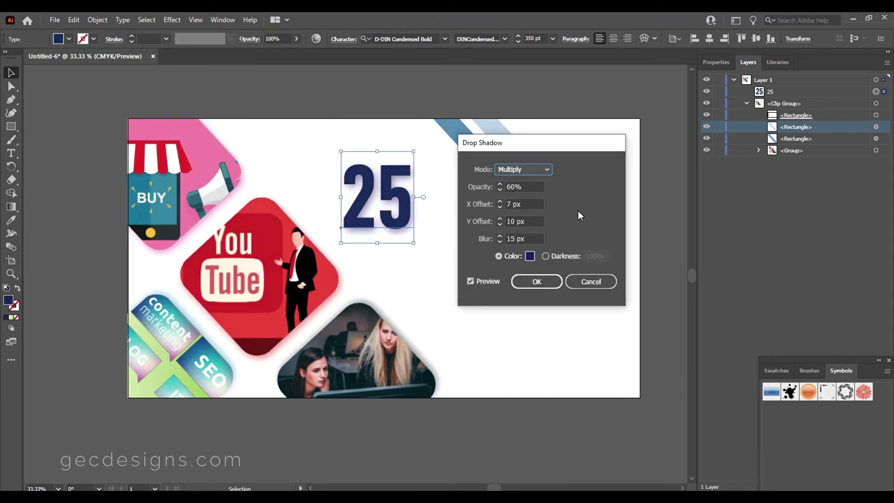
{"action": "left_click", "coordinate": [516, 239]}
{"action": "key", "text": "Return"}
Edit the drop shadow via the Appearance panel to 50% opacity and 8 px blur.
{"action": "left_click", "coordinate": [223, 19]}
{"action": "left_click", "coordinate": [281, 144]}
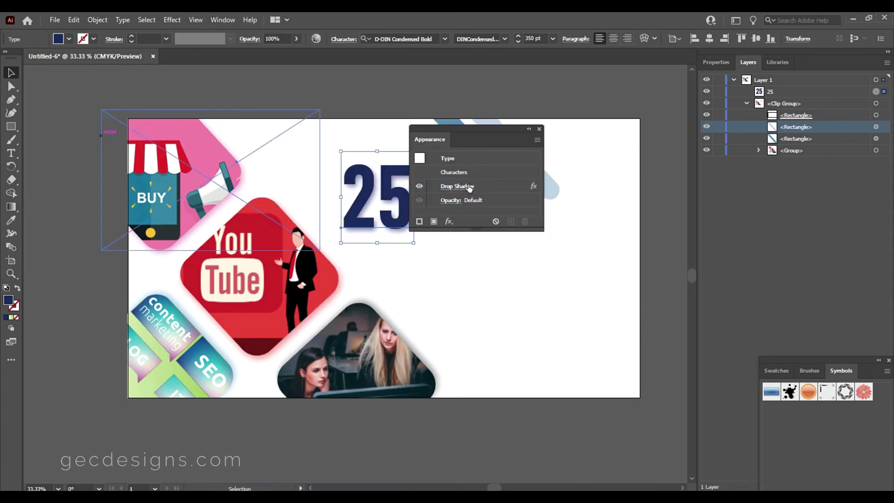
{"action": "left_click", "coordinate": [457, 186]}
{"action": "key", "text": "Return"}
{"action": "left_click_drag", "start_coordinate": [474, 139], "coordinate": [588, 173]}
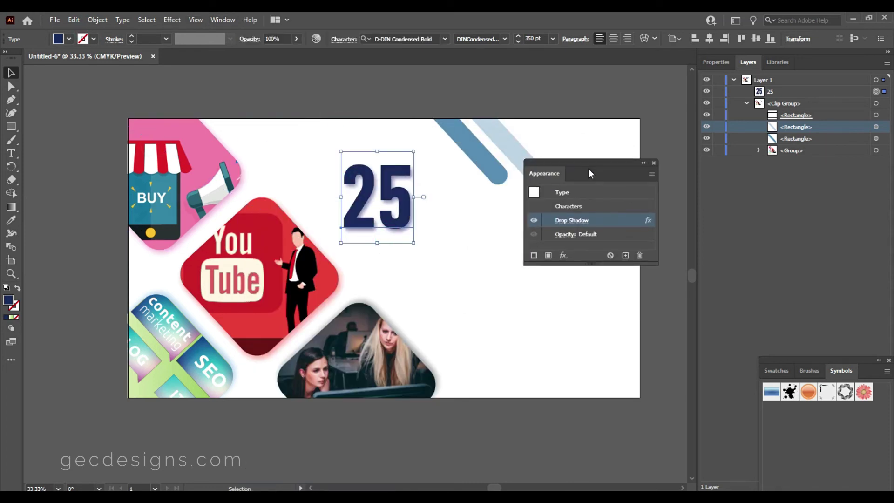
{"action": "left_click", "coordinate": [567, 222]}
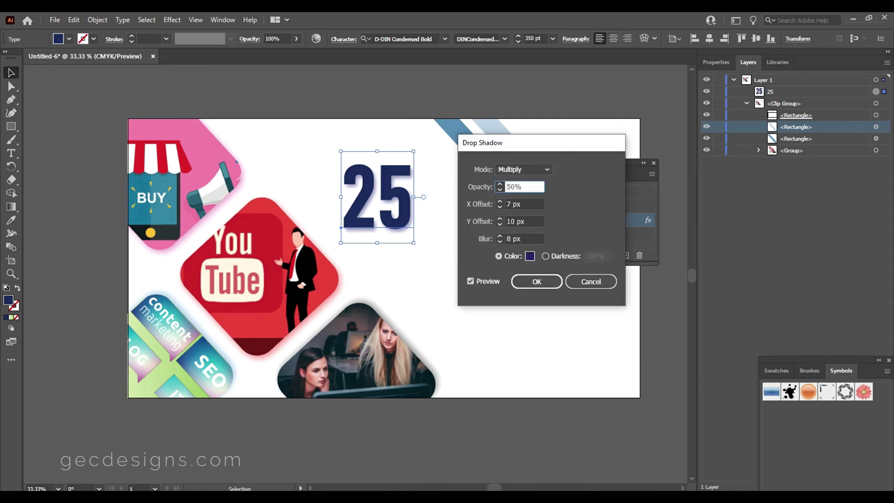
{"action": "key", "text": "Return"}
{"action": "left_click", "coordinate": [11, 153]}
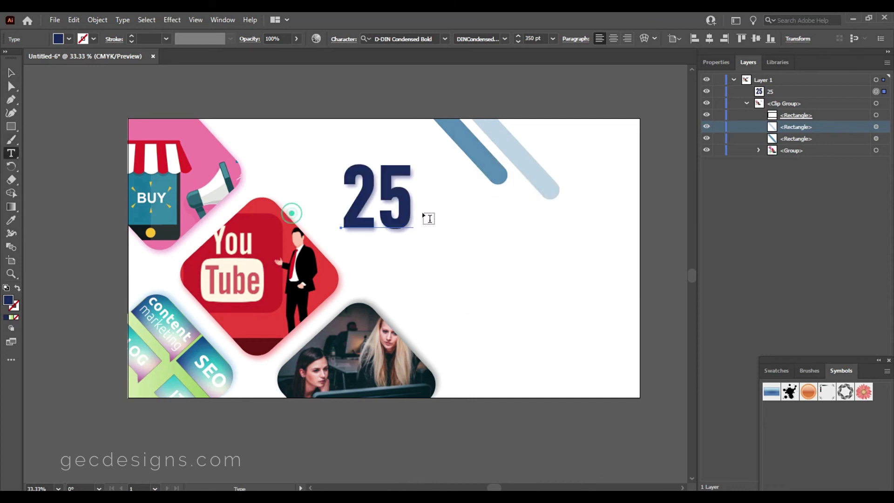
Add 'Important content' at 120 pt and line it up beside the '25'.
{"action": "left_click", "coordinate": [424, 215]}
{"action": "type", "text": "Importa"}
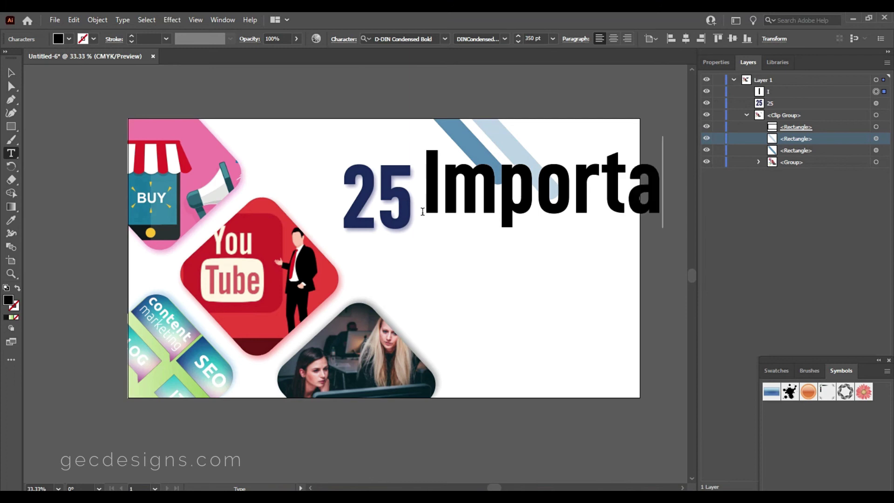
{"action": "type", "text": "n"}
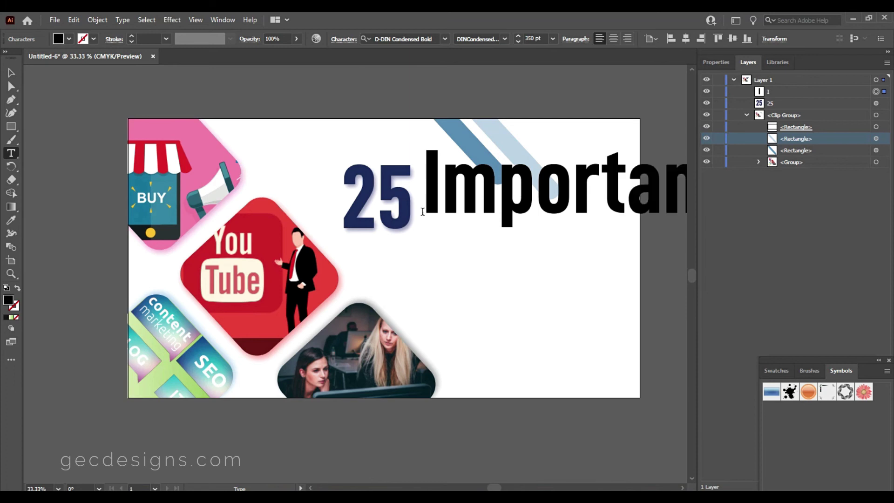
{"action": "key", "text": "ctrl+a"}
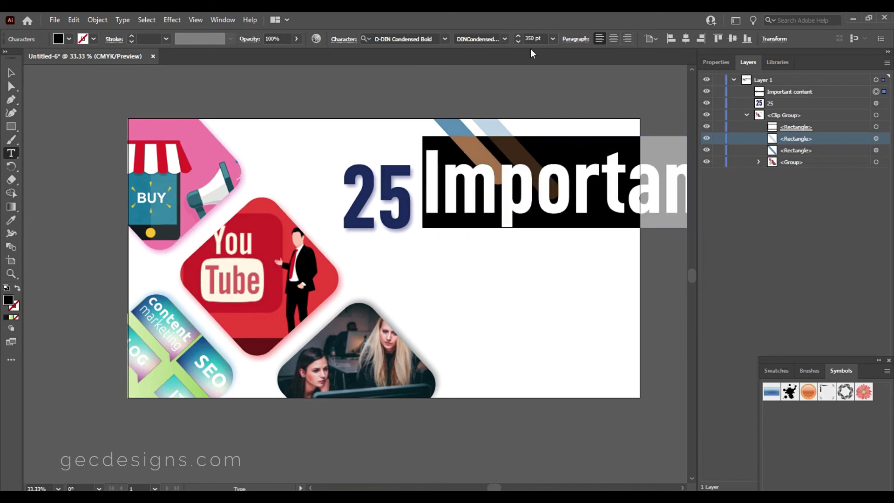
{"action": "left_click", "coordinate": [533, 39]}
{"action": "type", "text": "120"}
{"action": "key", "text": "Return"}
{"action": "key", "text": "Escape"}
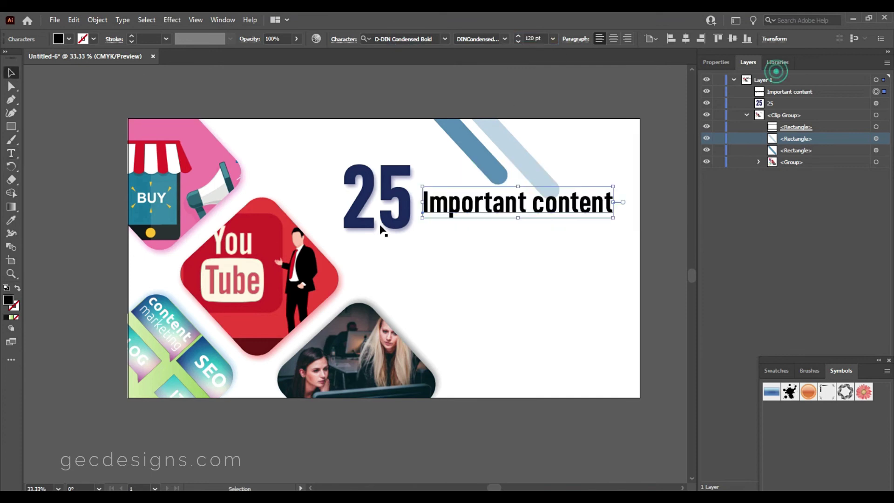
{"action": "left_click_drag", "start_coordinate": [517, 204], "coordinate": [513, 219]}
{"action": "left_click_drag", "start_coordinate": [372, 196], "coordinate": [360, 197]}
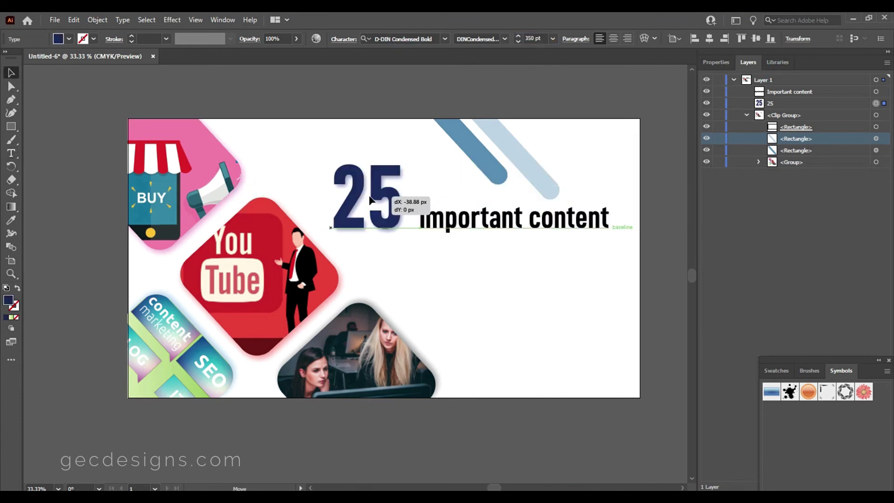
{"action": "left_click_drag", "start_coordinate": [526, 222], "coordinate": [521, 223]}
{"action": "left_click", "coordinate": [638, 212]}
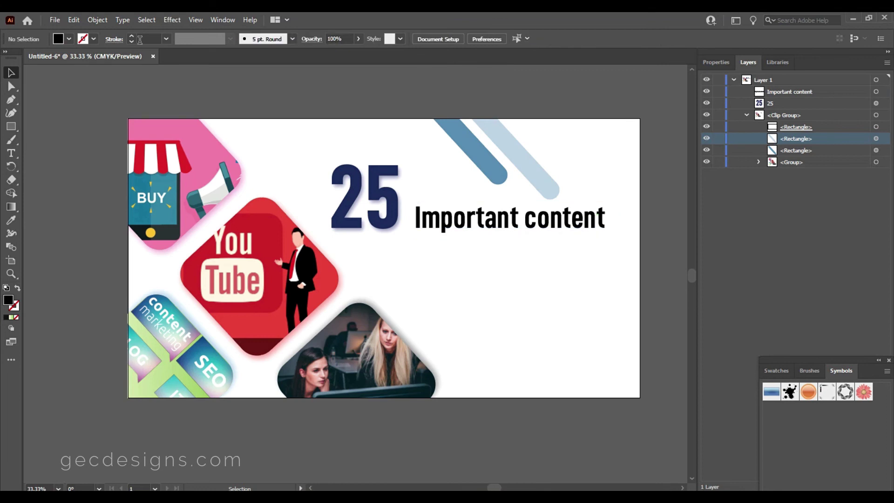
Add a dark red 'marketing statistics' line under 'Important content'.
{"action": "key", "text": "t"}
{"action": "left_click", "coordinate": [414, 253]}
{"action": "type", "text": "marketing s"}
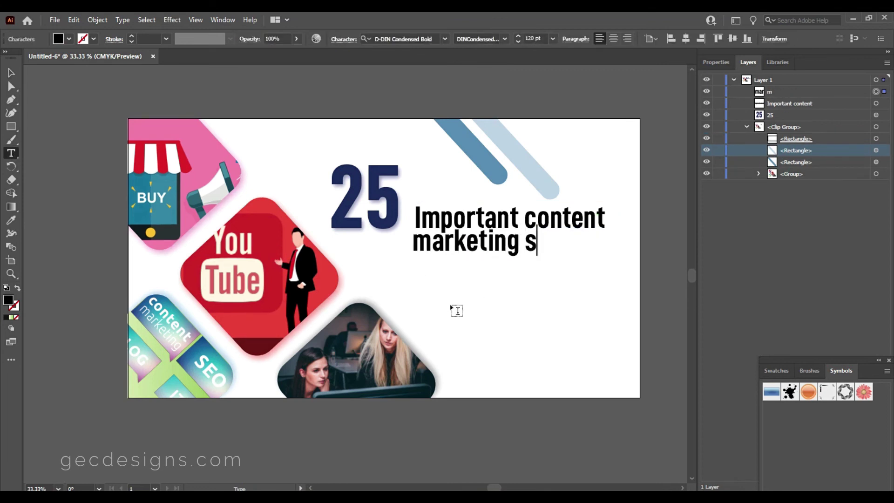
{"action": "type", "text": "tatistics"}
{"action": "left_click", "coordinate": [11, 73]}
{"action": "left_click_drag", "start_coordinate": [512, 242], "coordinate": [491, 247]}
{"action": "left_click_drag", "start_coordinate": [608, 266], "coordinate": [660, 268]}
{"action": "left_click_drag", "start_coordinate": [601, 251], "coordinate": [551, 261]}
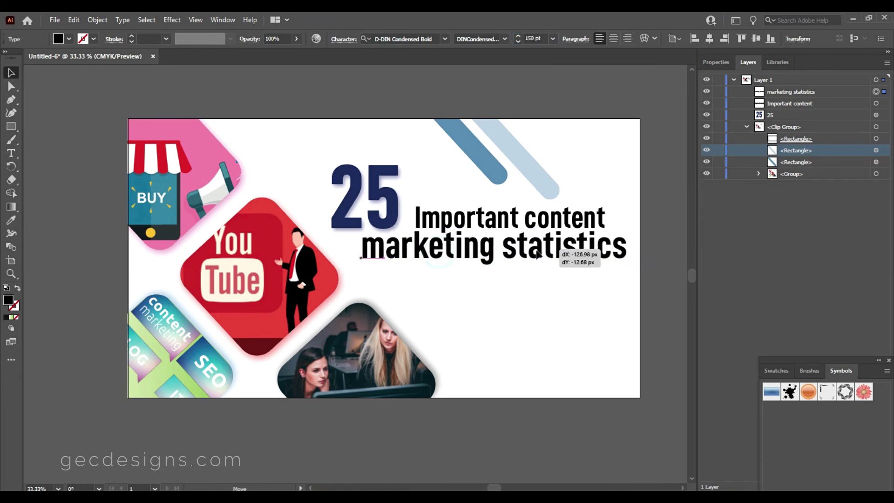
{"action": "double_click", "coordinate": [8, 300]}
{"action": "left_click", "coordinate": [270, 209]}
{"action": "left_click", "coordinate": [405, 178]}
Give 'Important content' the 25's navy style at 120 pt.
{"action": "left_click", "coordinate": [475, 209]}
{"action": "key", "text": "i"}
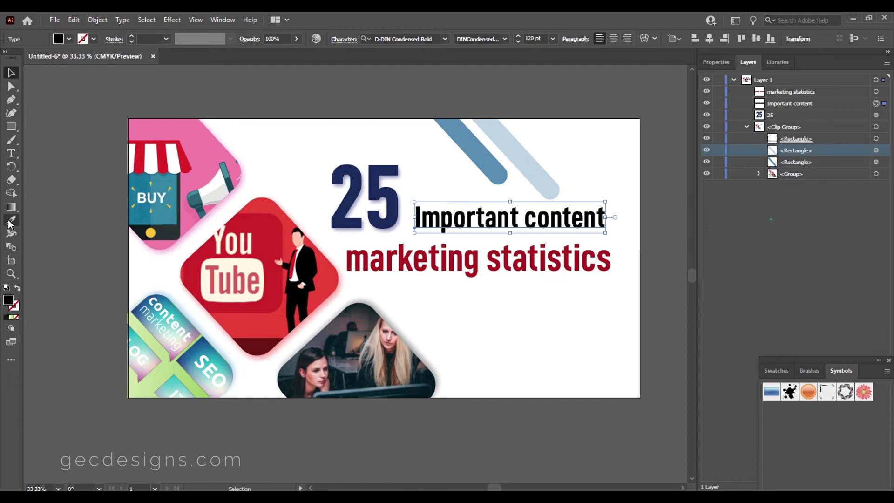
{"action": "left_click", "coordinate": [365, 196]}
{"action": "type", "text": "120"}
{"action": "key", "text": "Return"}
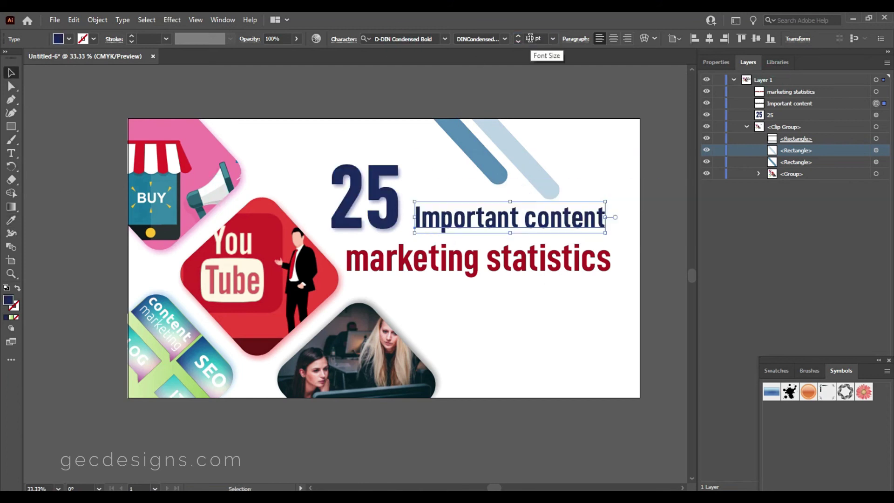
Add a 'that you should know' line styled like 'Important content', then select all three lines.
{"action": "left_click", "coordinate": [11, 153]}
{"action": "left_click", "coordinate": [408, 293]}
{"action": "type", "text": "that you should know"}
{"action": "left_click", "coordinate": [10, 72]}
{"action": "key", "text": "i"}
{"action": "left_click", "coordinate": [568, 212]}
{"action": "key", "text": "v"}
{"action": "left_click", "coordinate": [745, 139]}
{"action": "left_click", "coordinate": [876, 115]}
{"action": "left_click", "coordinate": [875, 103], "text": "shift"}
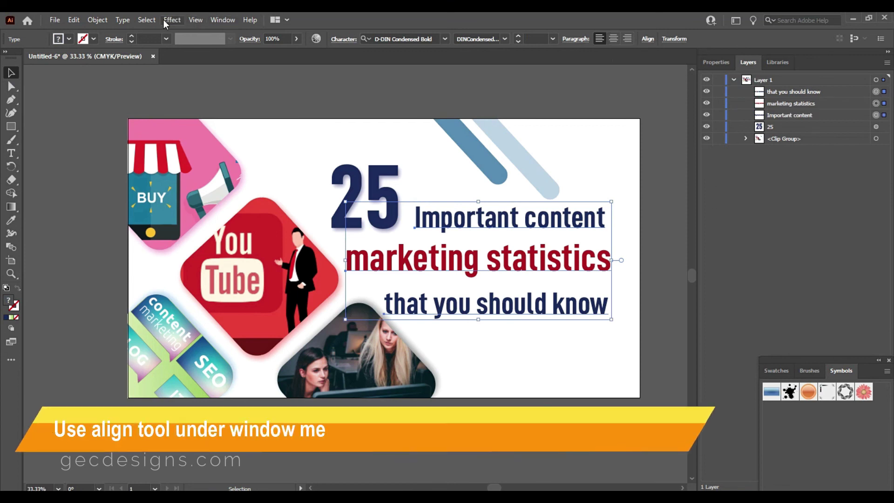
Right-align the three text lines and distribute them by vertical centres in the Align panel.
{"action": "left_click", "coordinate": [214, 19]}
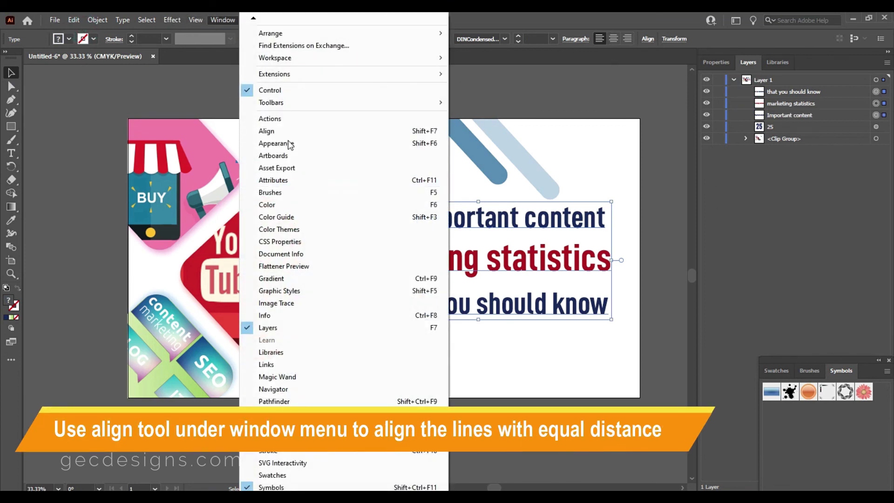
{"action": "left_click", "coordinate": [268, 131]}
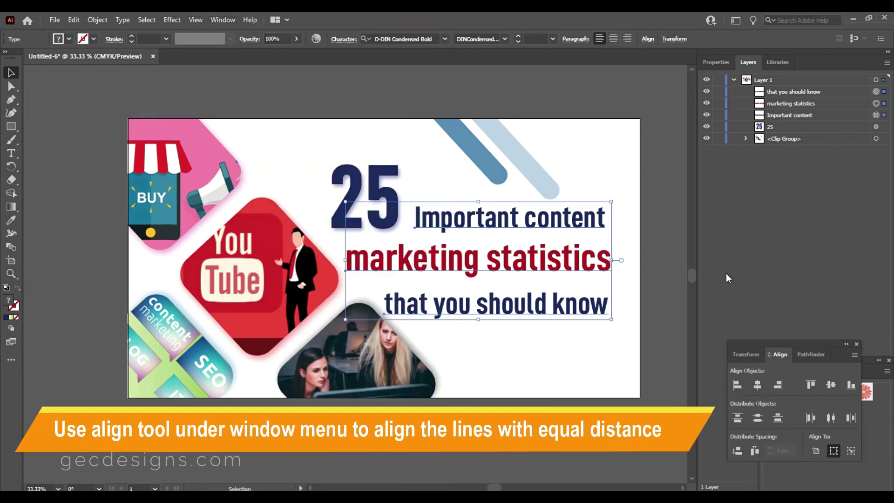
{"action": "left_click", "coordinate": [778, 385]}
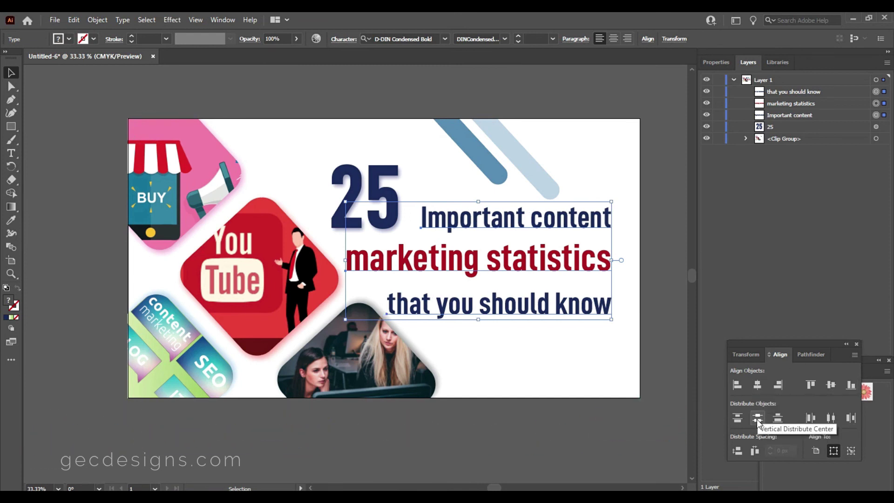
{"action": "left_click", "coordinate": [757, 418]}
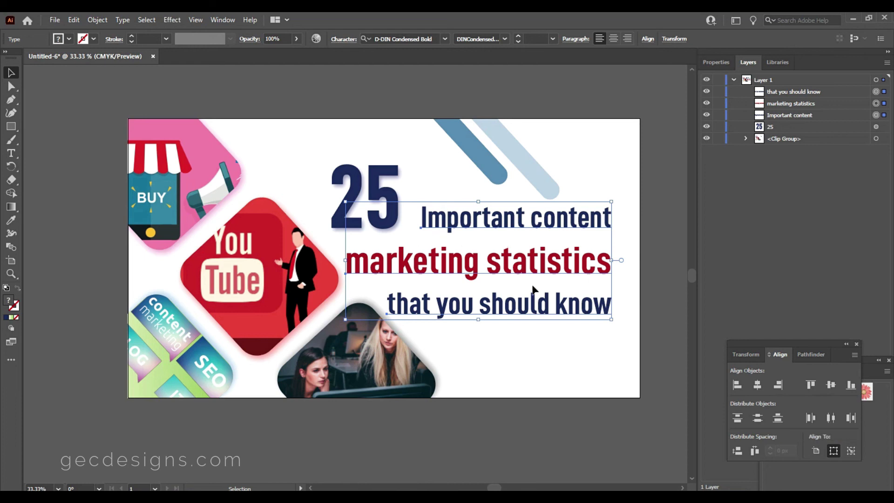
Nudge 'marketing statistics' and 'that you should know' up closer, then right-align all three again.
{"action": "left_click", "coordinate": [630, 218]}
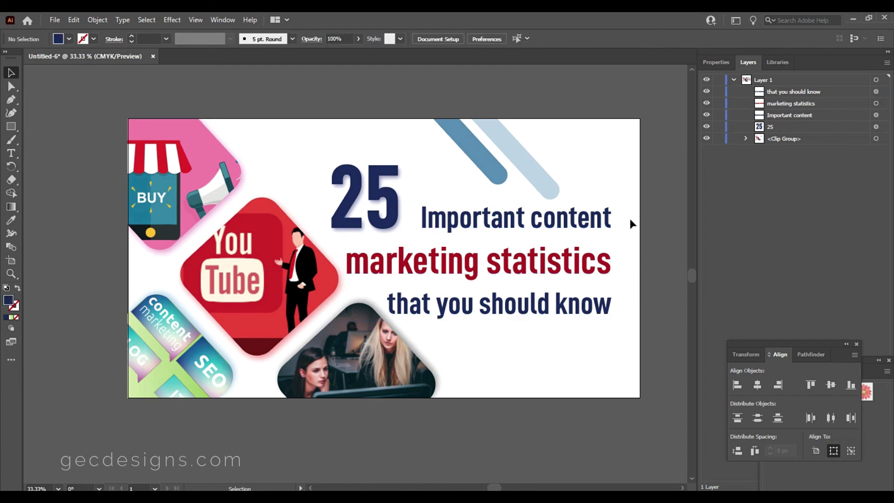
{"action": "left_click", "coordinate": [562, 271]}
{"action": "left_click_drag", "start_coordinate": [556, 266], "coordinate": [558, 260]}
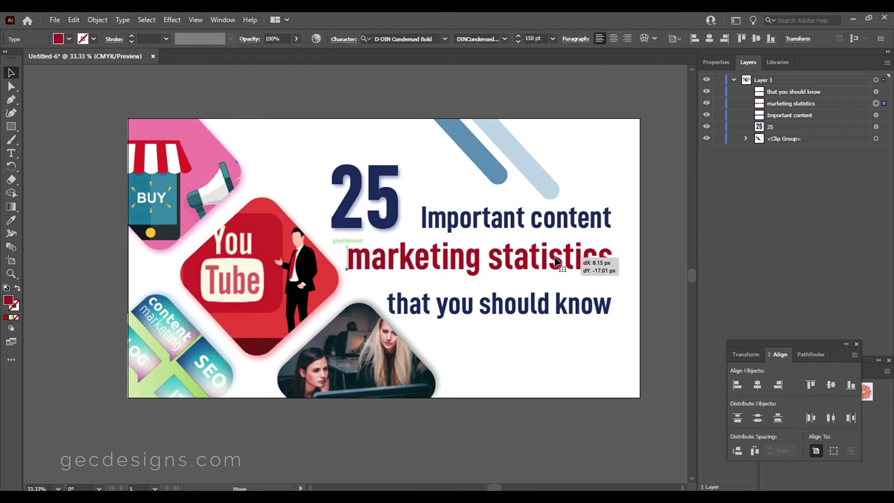
{"action": "left_click_drag", "start_coordinate": [543, 311], "coordinate": [543, 302]}
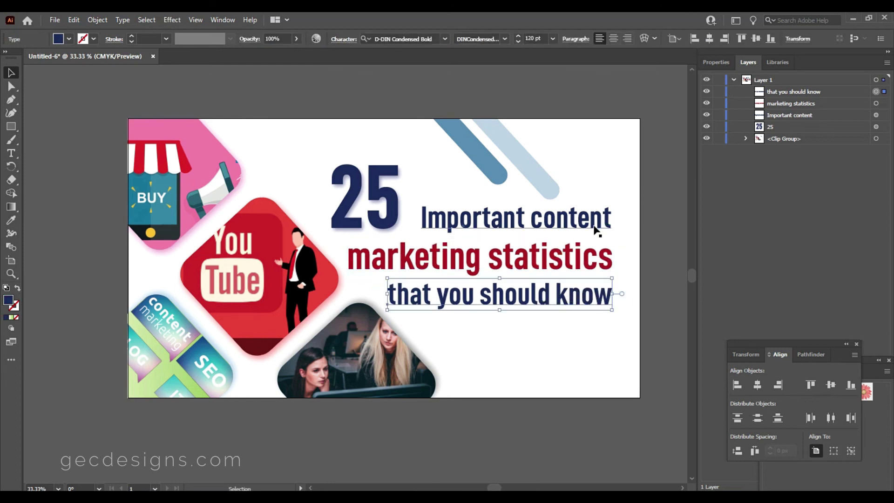
{"action": "left_click", "coordinate": [600, 260], "text": "shift"}
{"action": "left_click", "coordinate": [590, 212], "text": "shift"}
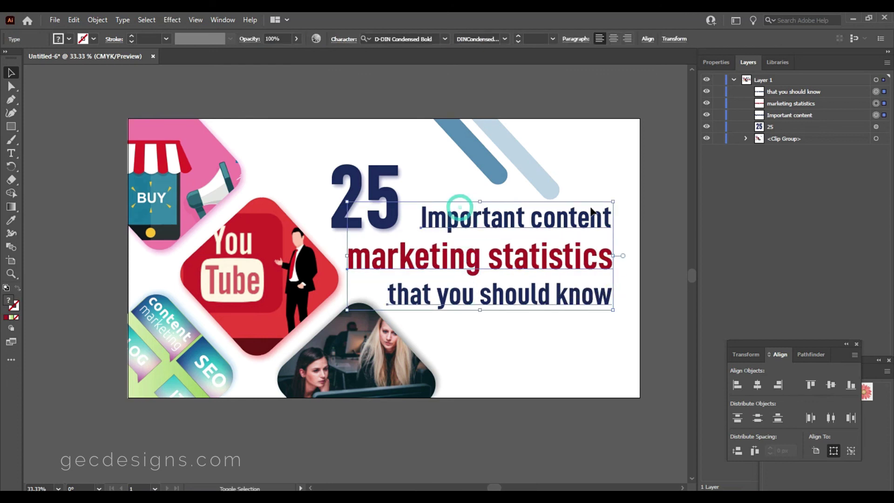
{"action": "left_click", "coordinate": [777, 385]}
{"action": "left_click", "coordinate": [590, 365]}
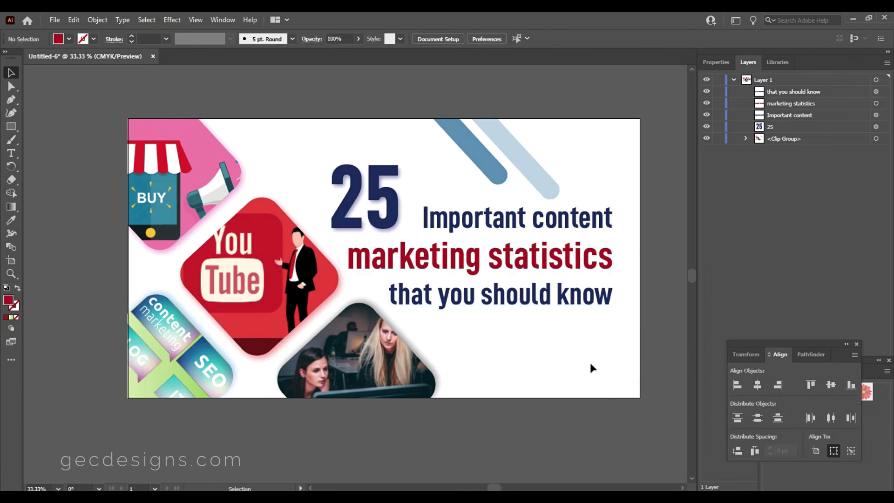
Start a gecdesigns.com text label at the lower right at 20 pt.
{"action": "left_click", "coordinate": [12, 153]}
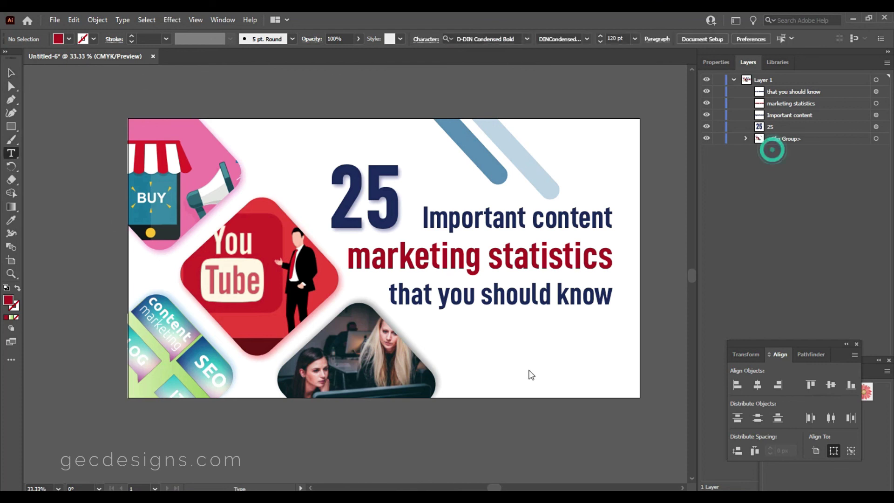
{"action": "left_click", "coordinate": [510, 362]}
{"action": "double_click", "coordinate": [544, 38]}
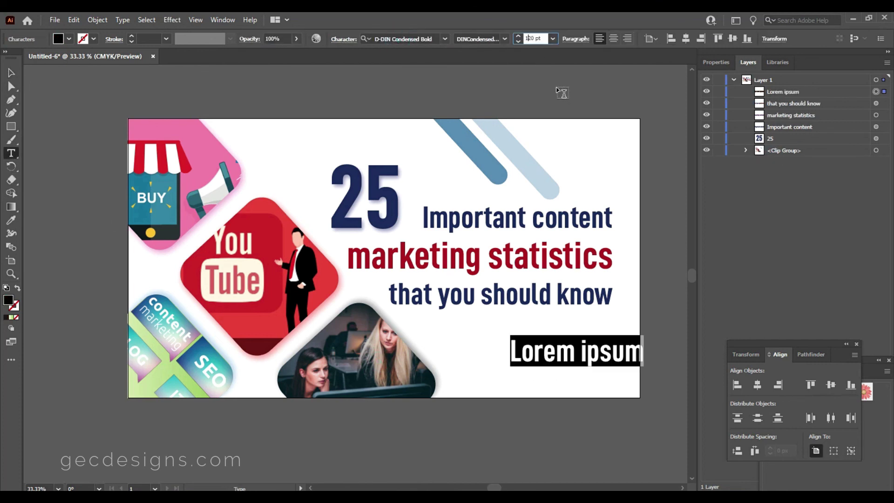
{"action": "type", "text": "20"}
{"action": "key", "text": "Return"}
{"action": "type", "text": "gecdesigns.com"}
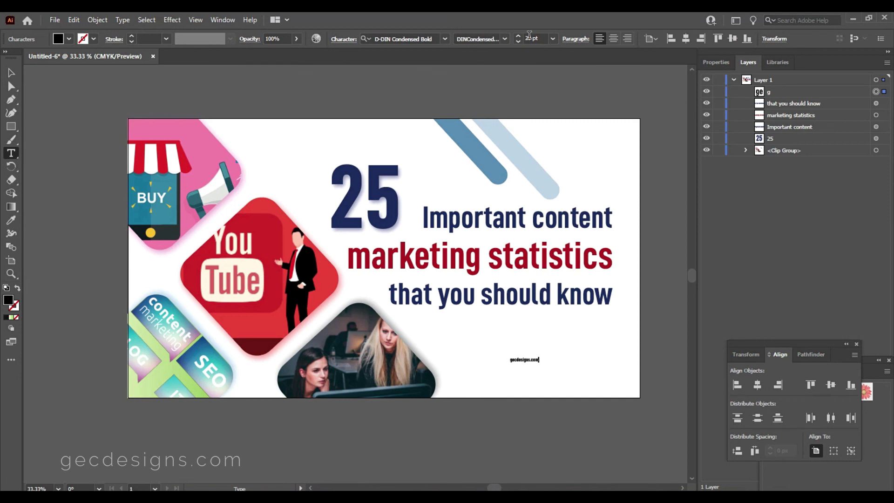
Resize the gecdesigns.com credit text, trying 40 pt then 30 pt.
{"action": "left_click", "coordinate": [529, 38]}
{"action": "left_click_drag", "start_coordinate": [509, 359], "coordinate": [539, 359]}
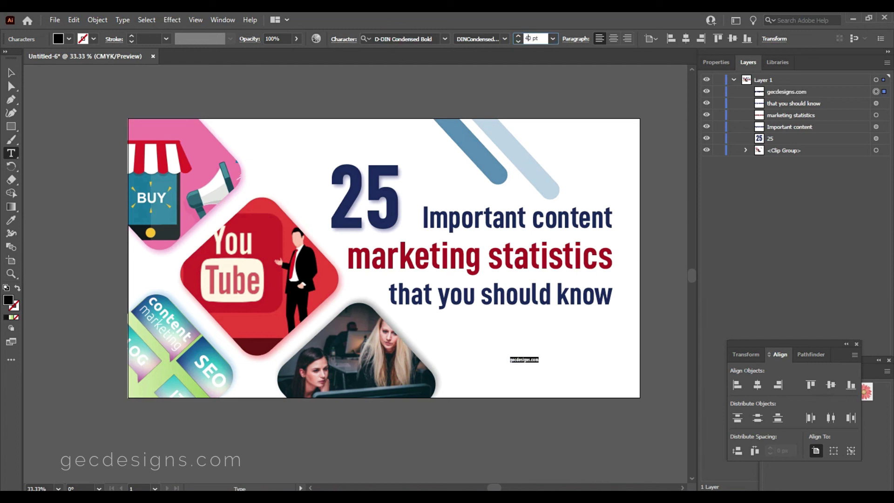
{"action": "key", "text": "Return"}
{"action": "type", "text": "30"}
{"action": "key", "text": "Return"}
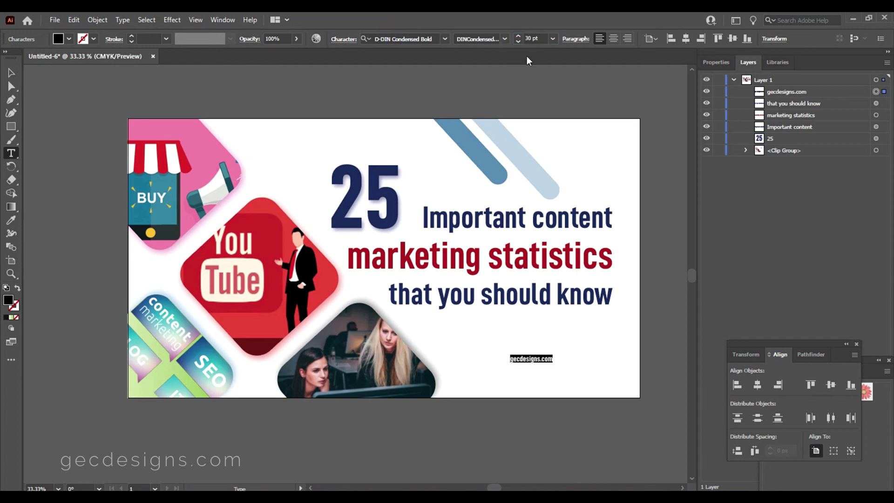
{"action": "left_click", "coordinate": [716, 62]}
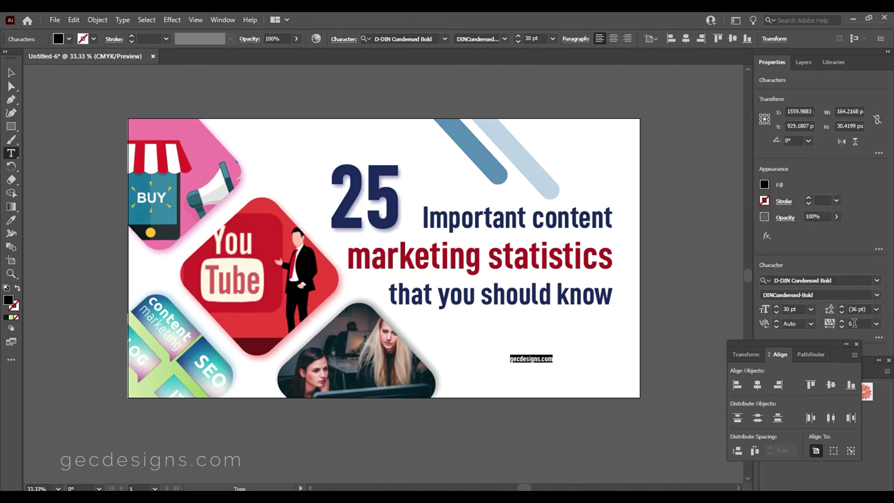
{"action": "left_click", "coordinate": [856, 345]}
Set the credit's letter spacing and lower its opacity to 65%.
{"action": "left_click", "coordinate": [858, 323]}
{"action": "type", "text": "10"}
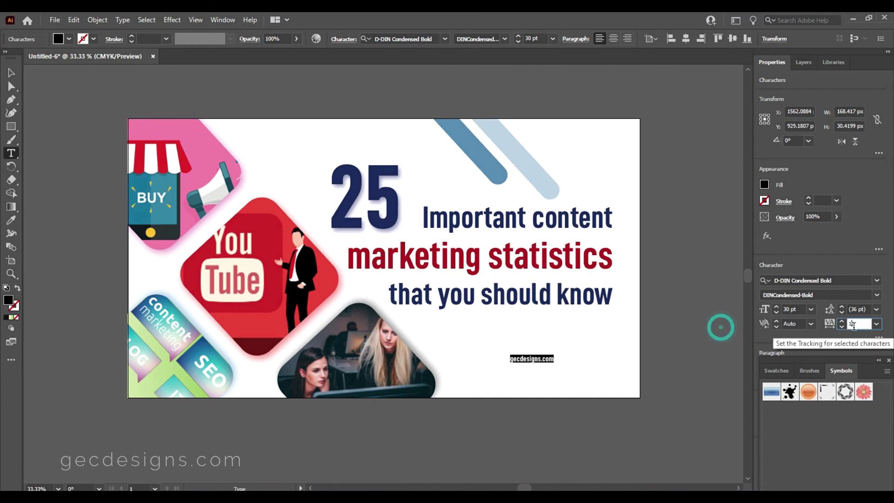
{"action": "type", "text": "0"}
{"action": "key", "text": "Return"}
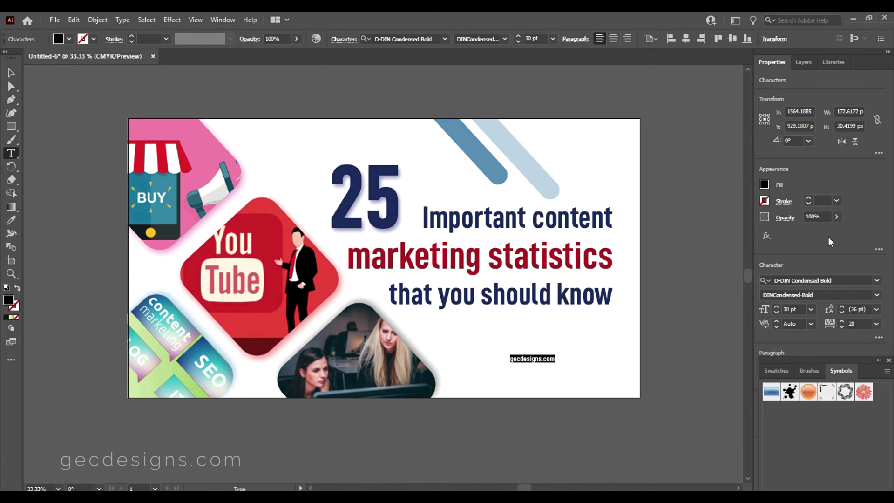
{"action": "left_click", "coordinate": [837, 216]}
{"action": "left_click_drag", "start_coordinate": [838, 232], "coordinate": [824, 233]}
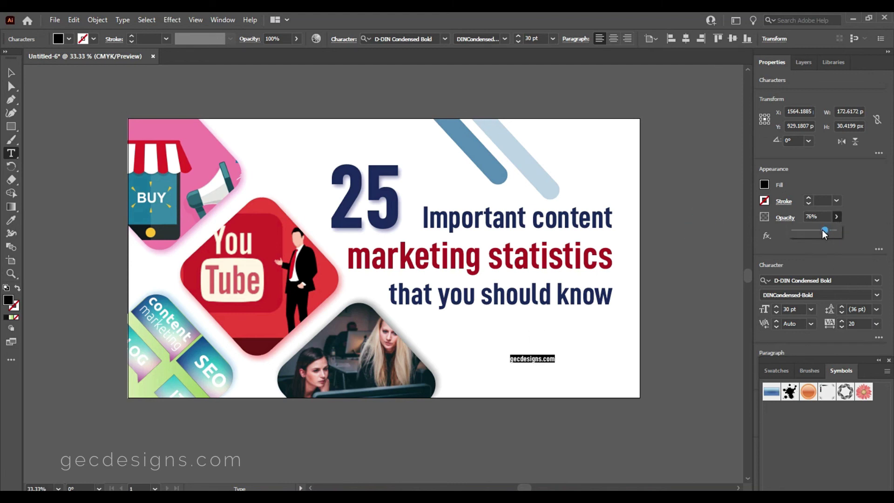
{"action": "left_click", "coordinate": [807, 215]}
{"action": "type", "text": "5"}
{"action": "key", "text": "Return"}
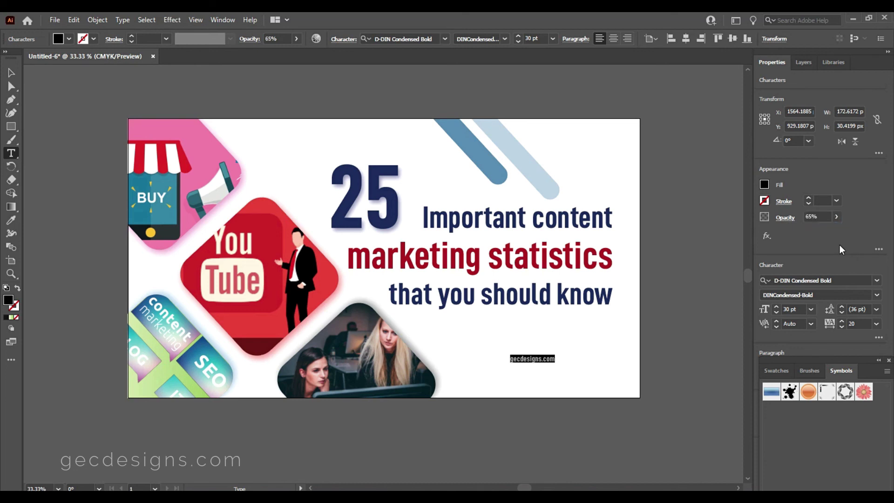
Eyedrop the navy style from 'that you should know' onto the credit and set 40 pt.
{"action": "key", "text": "i"}
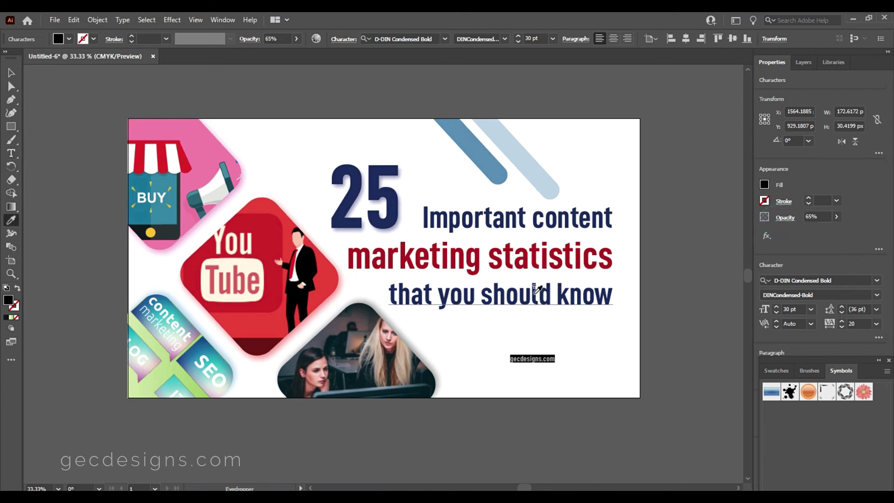
{"action": "left_click", "coordinate": [535, 292]}
{"action": "left_click", "coordinate": [533, 38]}
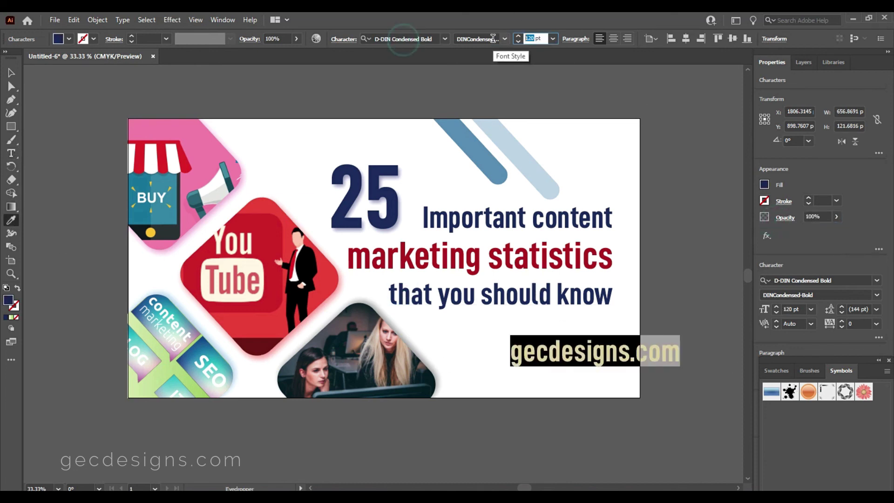
{"action": "type", "text": "40"}
{"action": "key", "text": "Return"}
Reapply tracking 20 and 65% opacity to the credit.
{"action": "left_click", "coordinate": [857, 323]}
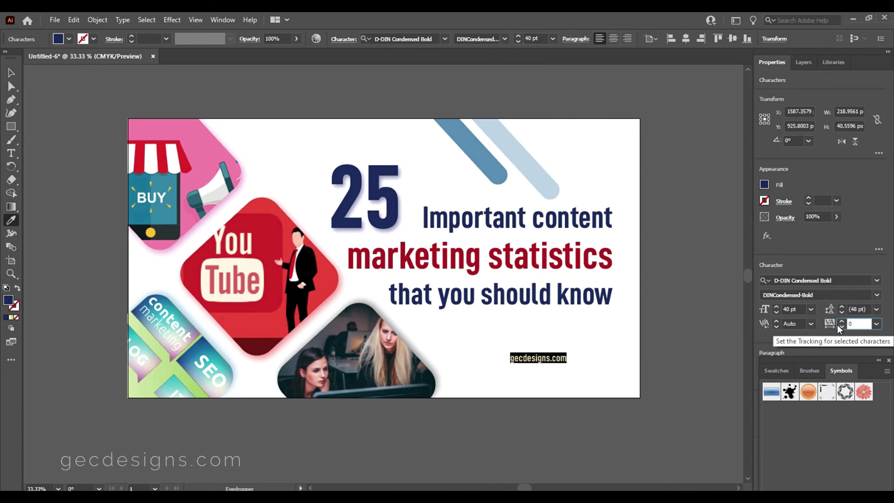
{"action": "type", "text": "20"}
{"action": "key", "text": "Return"}
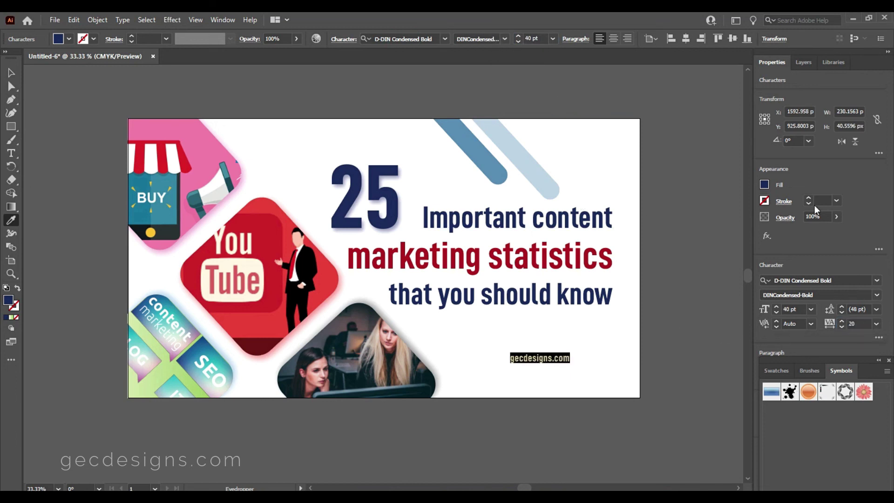
{"action": "left_click", "coordinate": [817, 216]}
{"action": "type", "text": "65"}
{"action": "key", "text": "Return"}
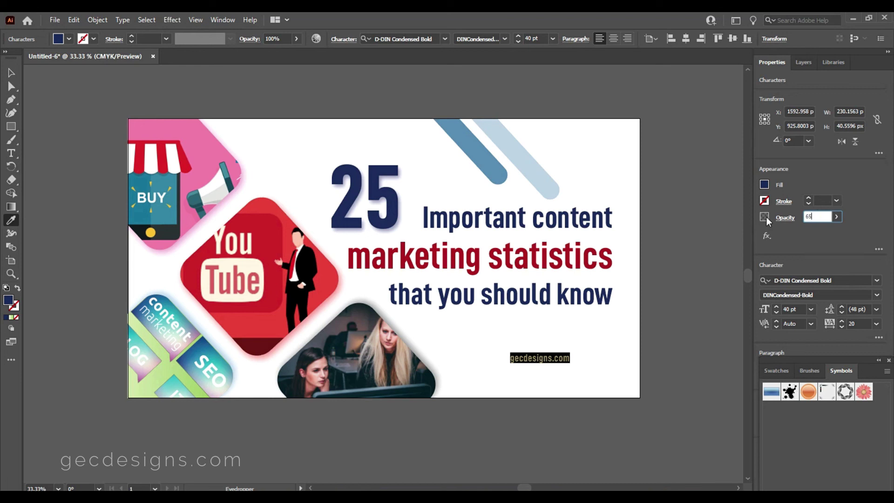
Move the credit under the text lines and select it with all three lines.
{"action": "left_click", "coordinate": [9, 79]}
{"action": "mouse_move", "coordinate": [562, 366]}
{"action": "left_mouse_down"}
{"action": "mouse_move", "coordinate": [596, 314]}
{"action": "mouse_move", "coordinate": [601, 367]}
{"action": "left_mouse_up"}
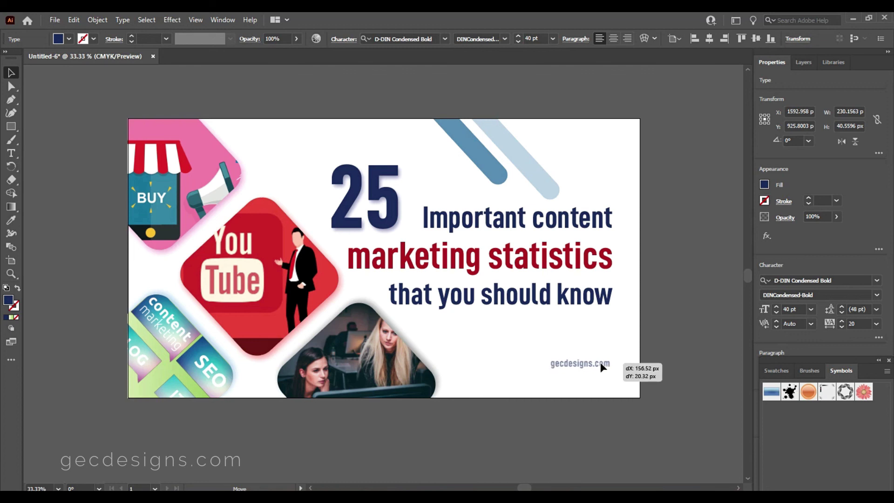
{"action": "left_click", "coordinate": [605, 293], "text": "shift"}
{"action": "left_click", "coordinate": [608, 265], "text": "shift"}
{"action": "left_click", "coordinate": [609, 210], "text": "shift"}
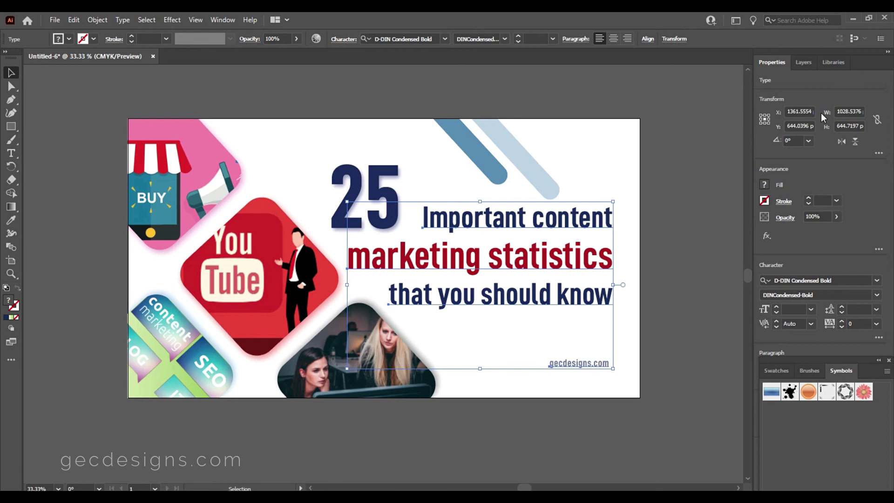
Right-align the credit with the three text lines using the Align panel.
{"action": "left_click", "coordinate": [223, 20]}
{"action": "left_click", "coordinate": [266, 131]}
{"action": "left_click", "coordinate": [778, 385]}
{"action": "left_click", "coordinate": [857, 345]}
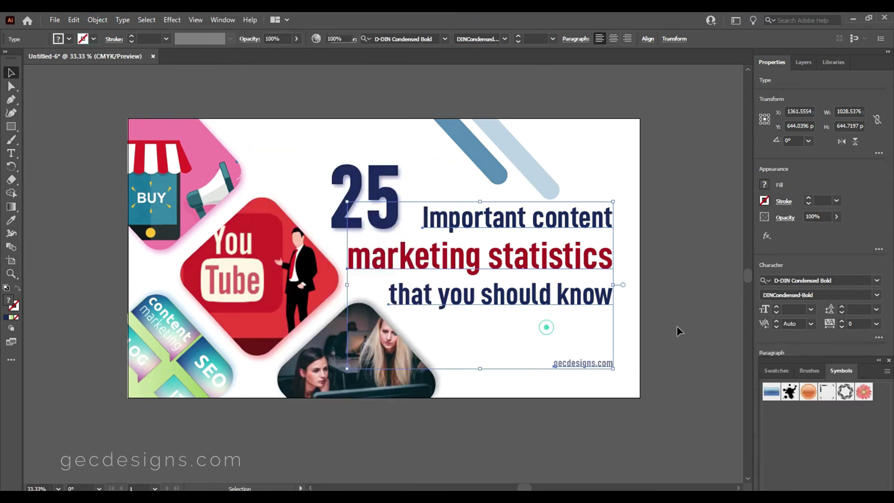
{"action": "left_click", "coordinate": [678, 330]}
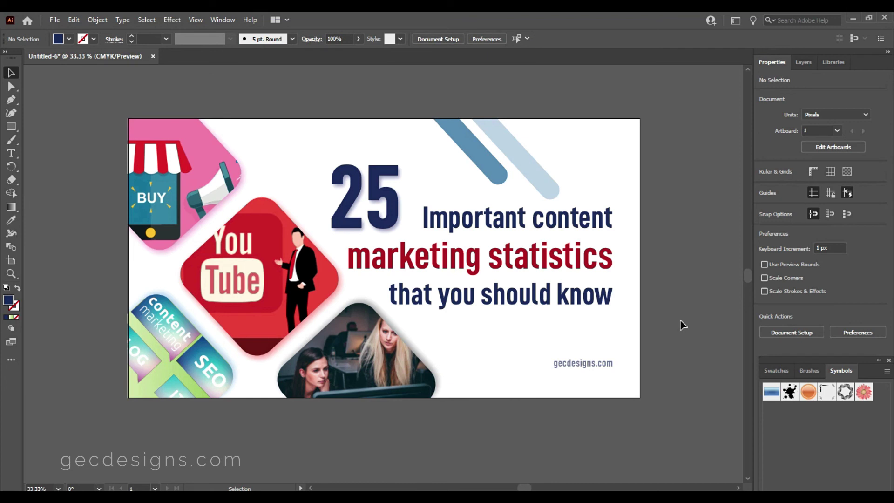